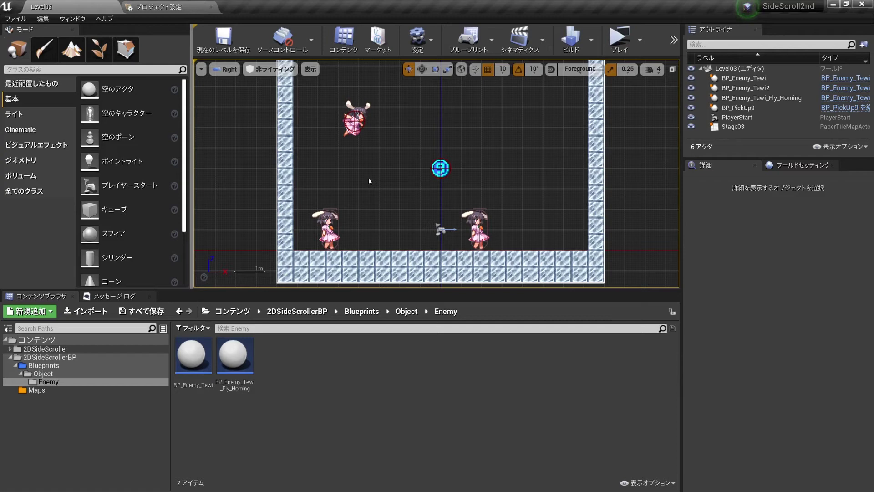
Select the ground and flying Tewi enemies in Level03, then pick the BP_Enemy_Tewi_Fly_Homing asset.
click(476, 218)
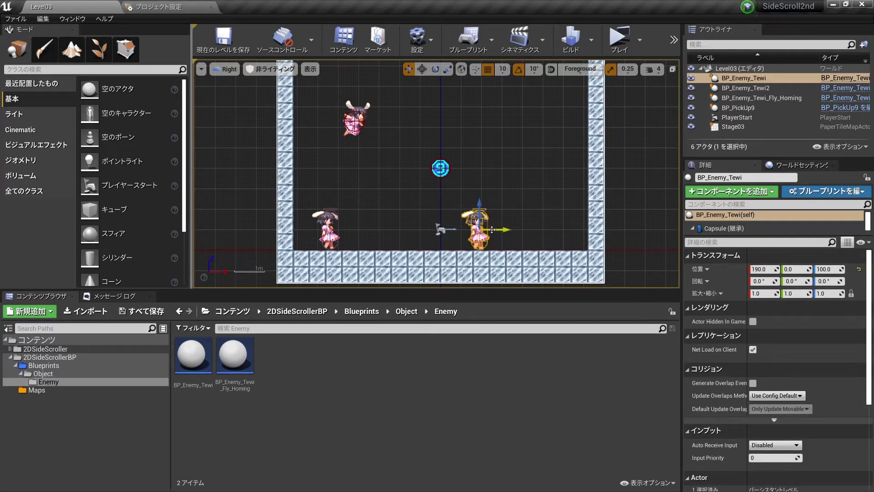
click(357, 121)
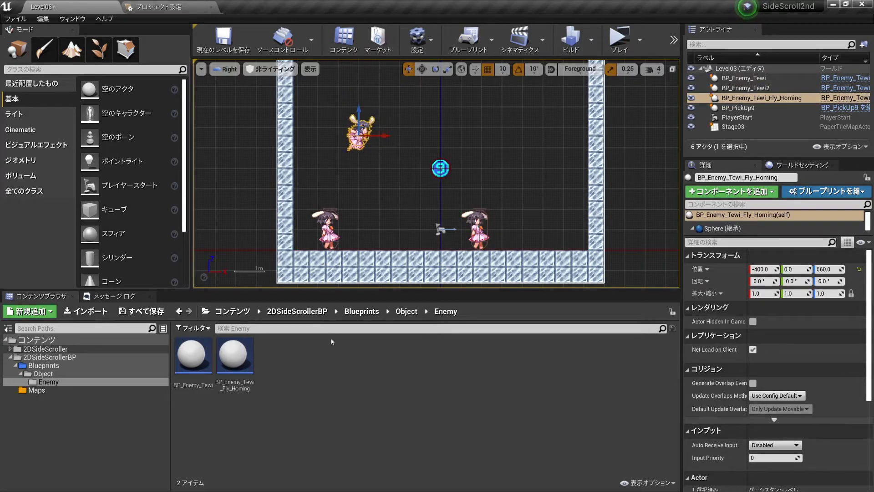
click(232, 364)
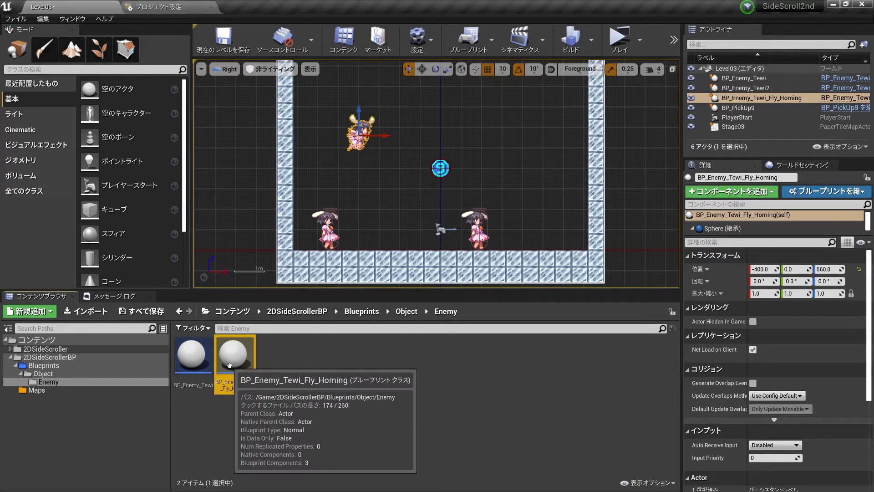
Open BP_Enemy_Tewi_Fly_Homing and wrap its BeginPlay nodes in a comment titled Begin.
double_click(231, 369)
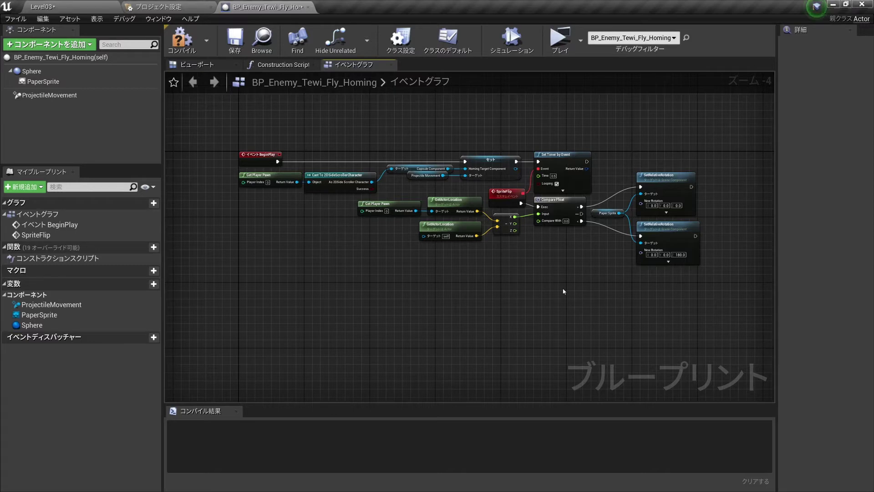
drag(214, 130, 713, 278)
text(c)
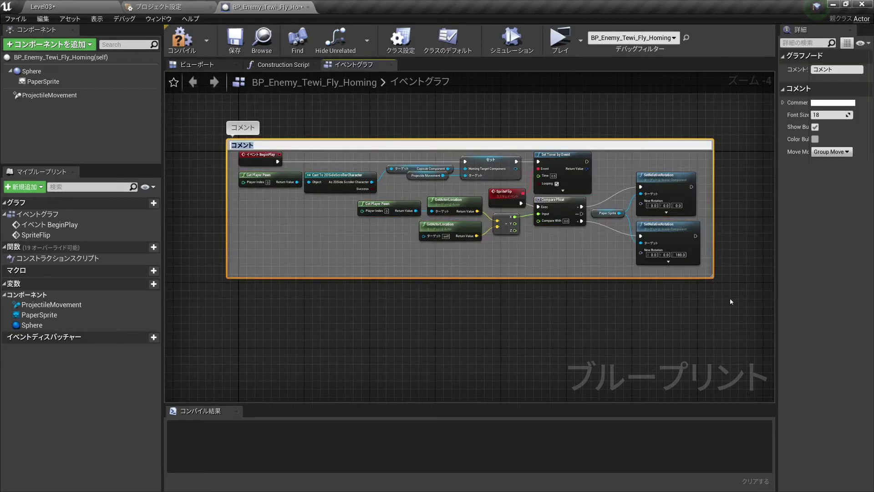
text(gin)
key(Return)
click(340, 180)
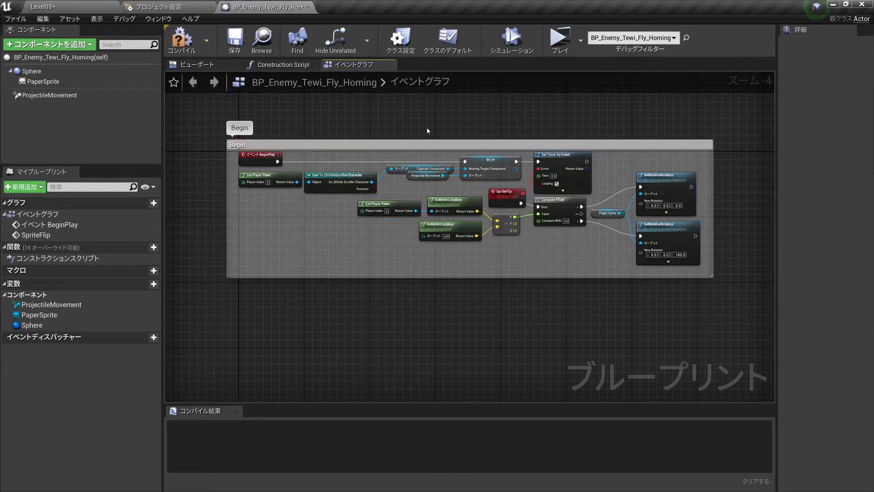
Inspect the 2DSideScrollerCharacter cast node and recentre the Begin comment block.
scroll(338, 191, up, 2)
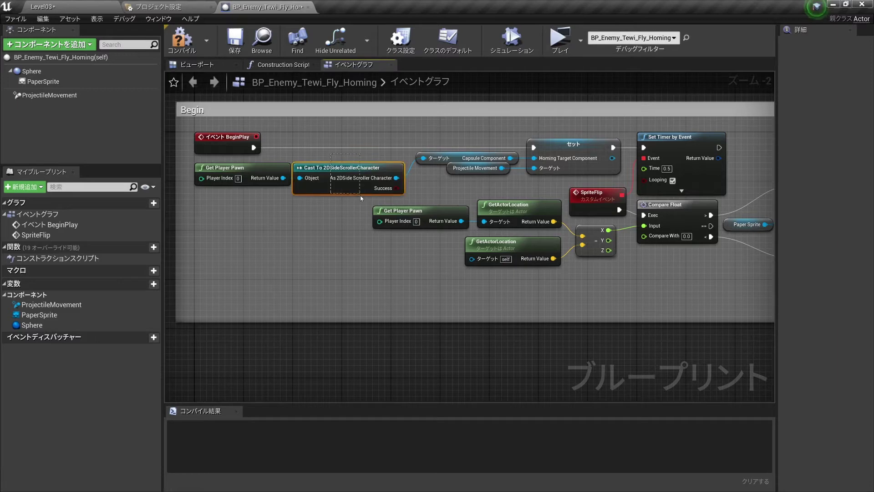
click(332, 170)
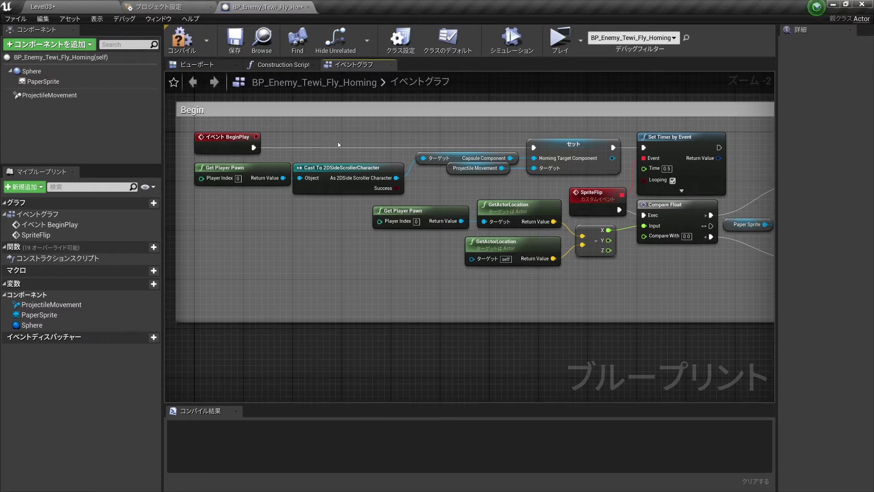
scroll(341, 140, down, 1)
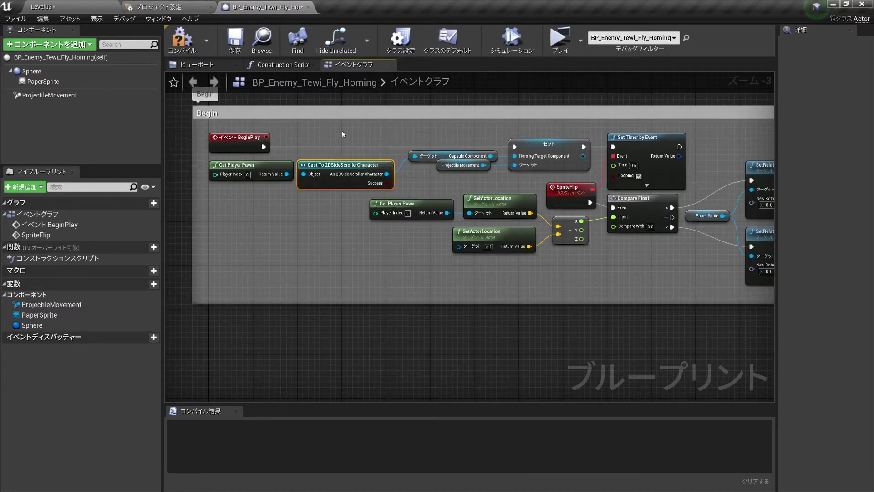
scroll(343, 136, down, 3)
scroll(353, 151, up, 3)
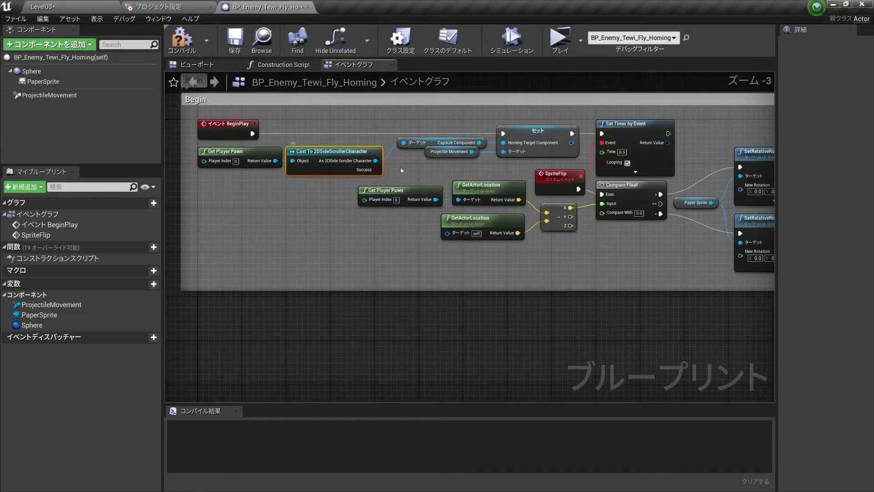
right_drag(390, 188, 379, 166)
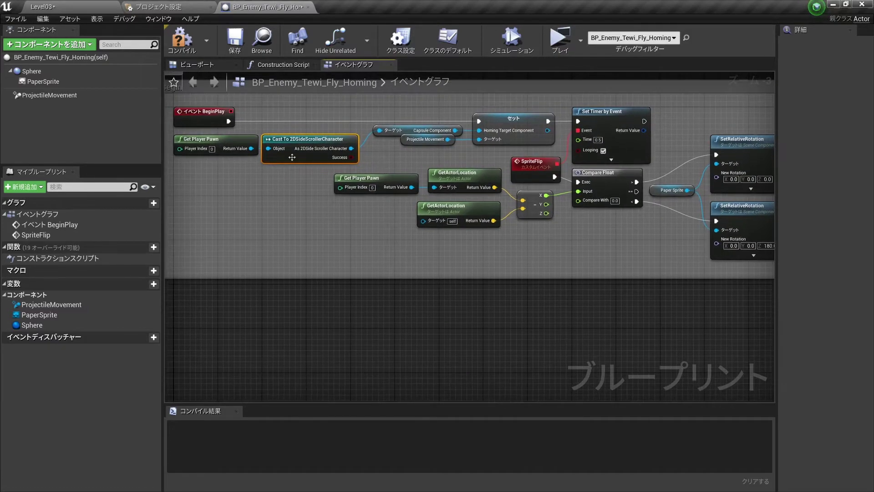
scroll(292, 157, down, 1)
scroll(364, 182, down, 2)
scroll(432, 205, up, 1)
scroll(498, 227, down, 1)
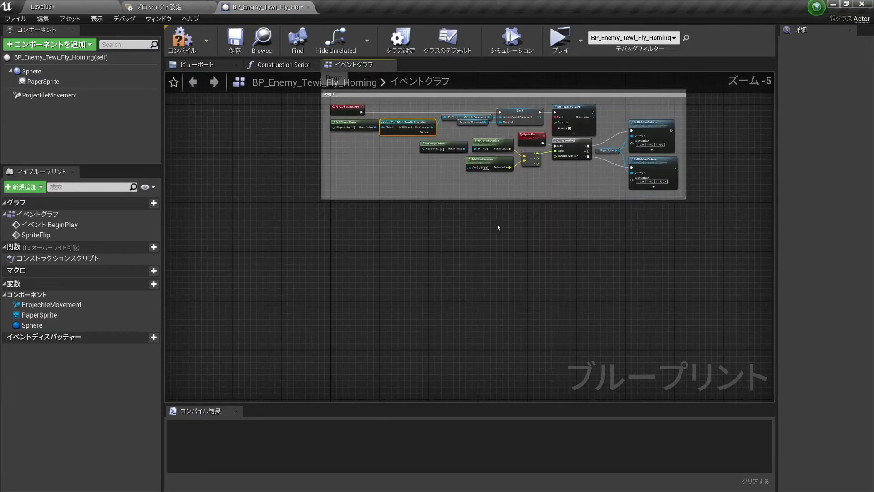
right_drag(498, 227, 452, 248)
Change the Sphere component's collision preset from OverlapAllDynamic to Enemy_Pawn and compile.
click(33, 72)
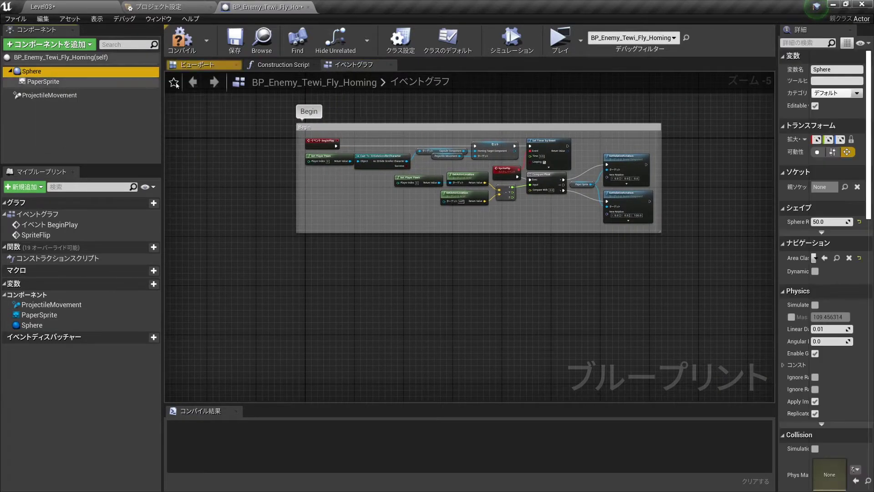
click(196, 64)
drag(421, 190, 467, 190)
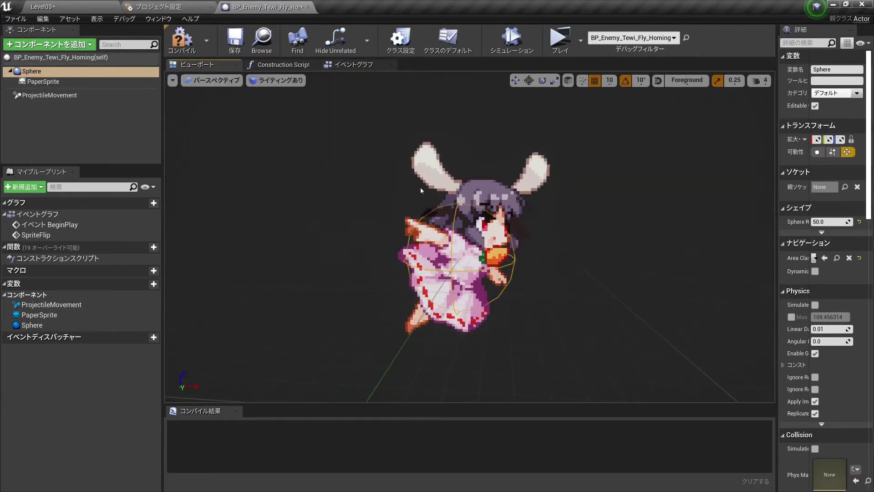
drag(777, 218, 505, 200)
scroll(576, 210, down, 2)
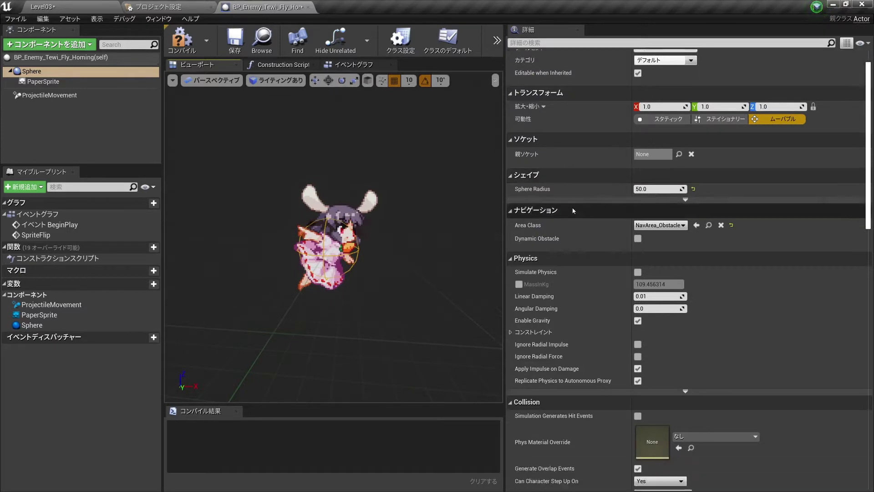
scroll(576, 210, down, 8)
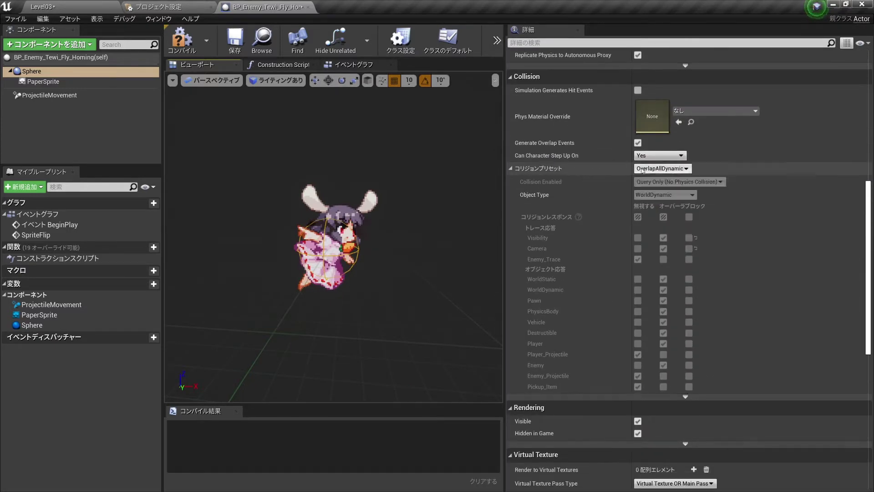
click(661, 168)
click(653, 316)
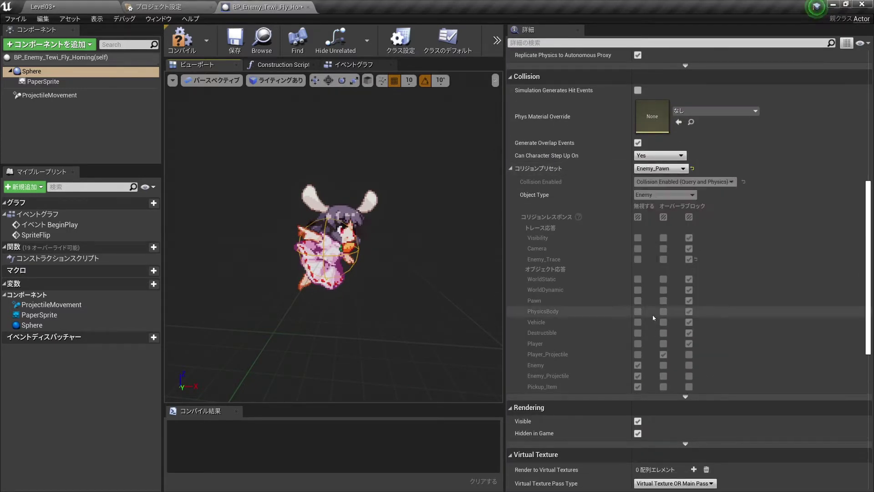
click(177, 41)
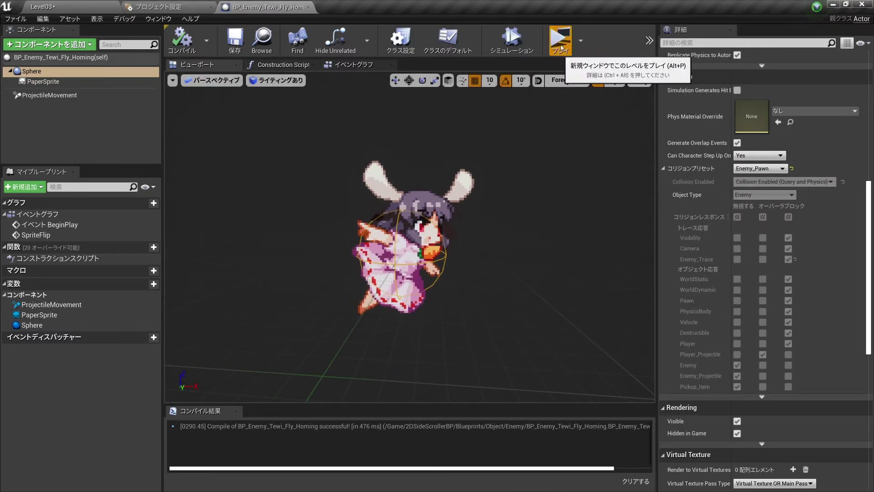
click(561, 47)
click(511, 259)
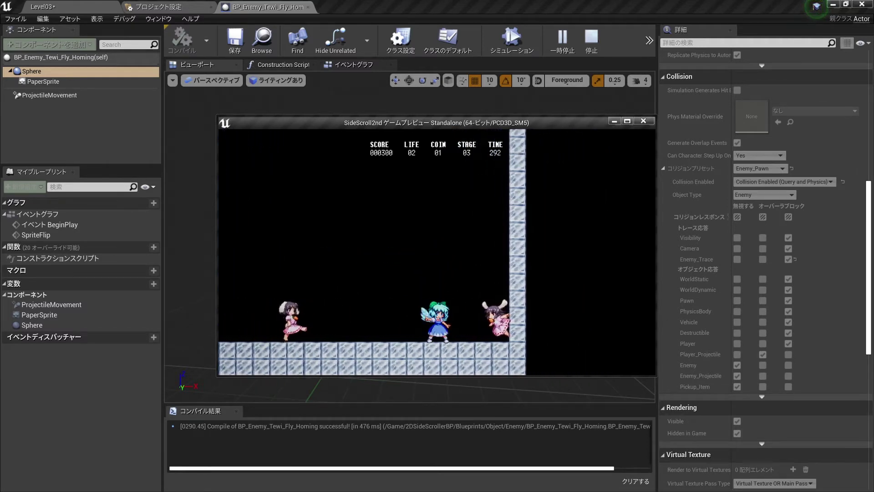
key(Escape)
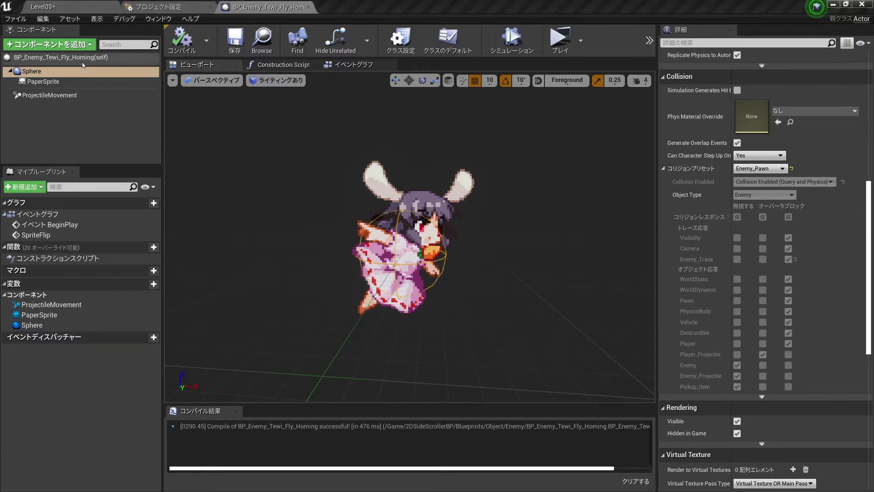
Enable Should Bounce under Projectile Bounce on the ProjectileMovement component.
click(64, 95)
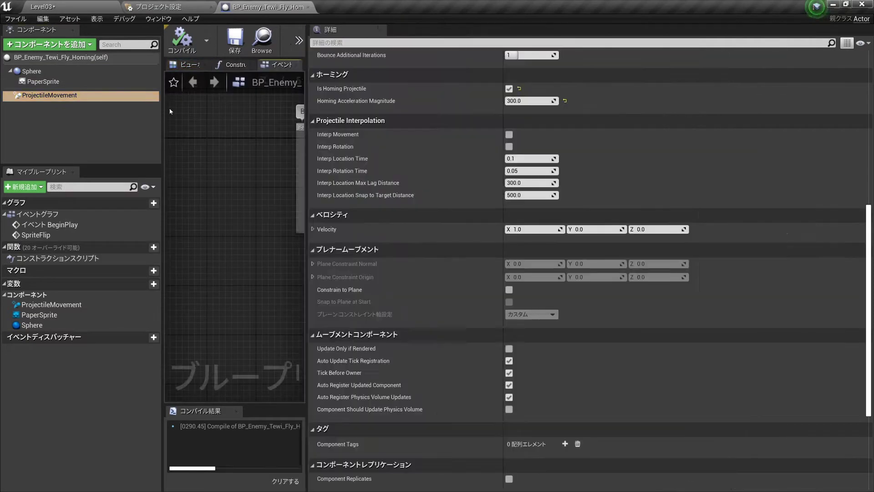
scroll(451, 216, up, 2)
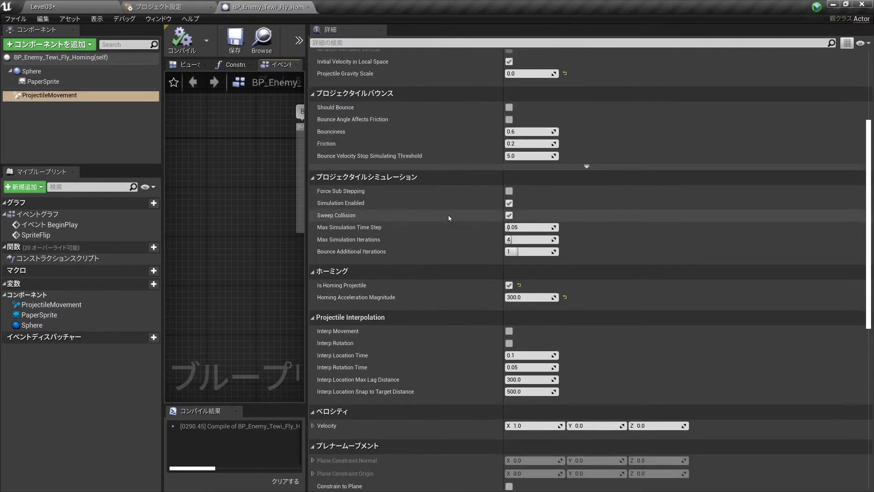
scroll(448, 218, up, 4)
scroll(449, 218, up, 1)
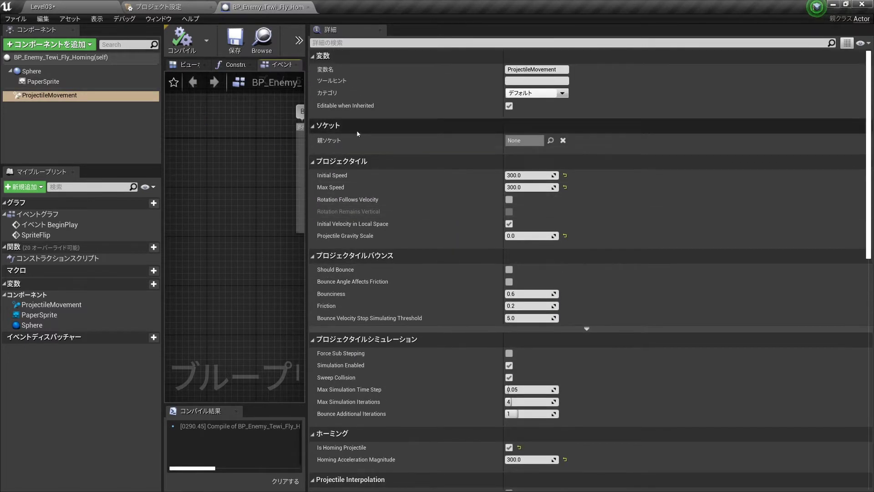
scroll(402, 183, down, 3)
scroll(409, 187, up, 3)
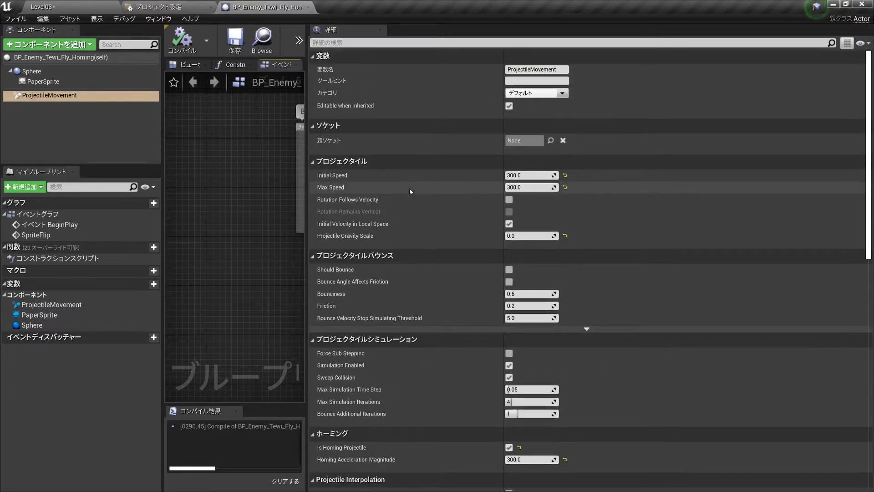
scroll(412, 196, down, 3)
scroll(412, 195, down, 1)
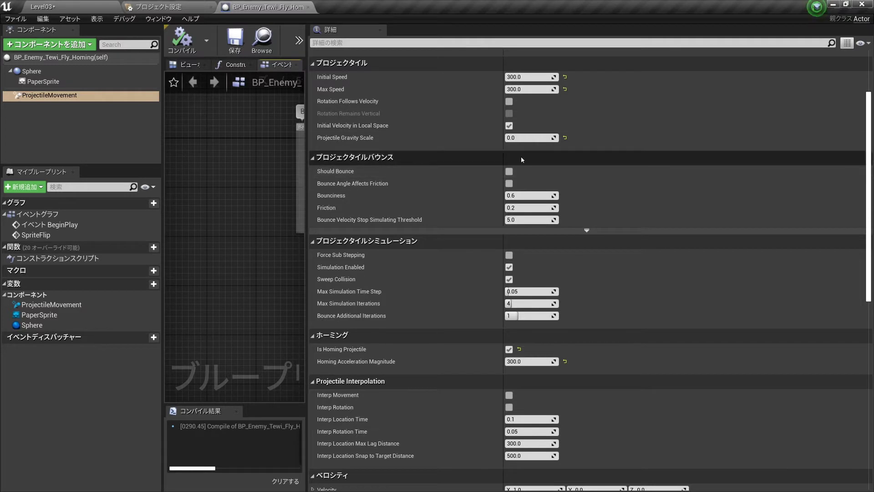
click(509, 171)
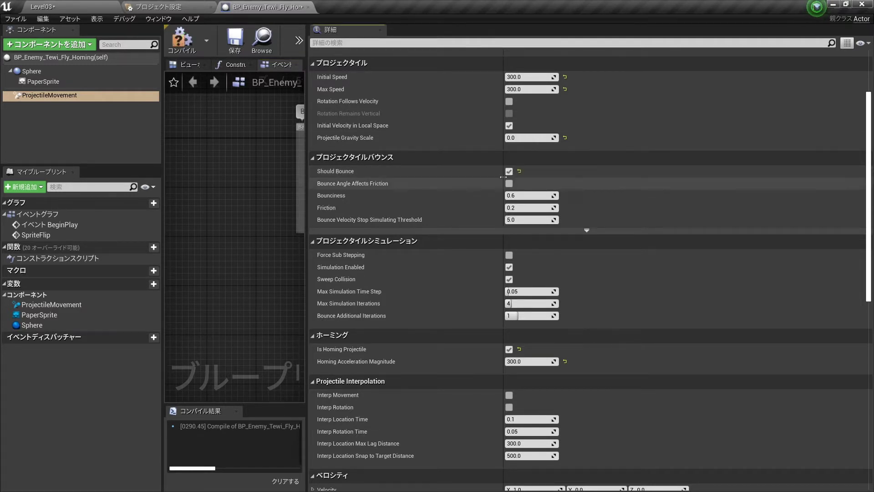
Compile and run a standalone play test with Alt+P, then stop it and view the BeginPlay nodes.
drag(307, 182, 637, 191)
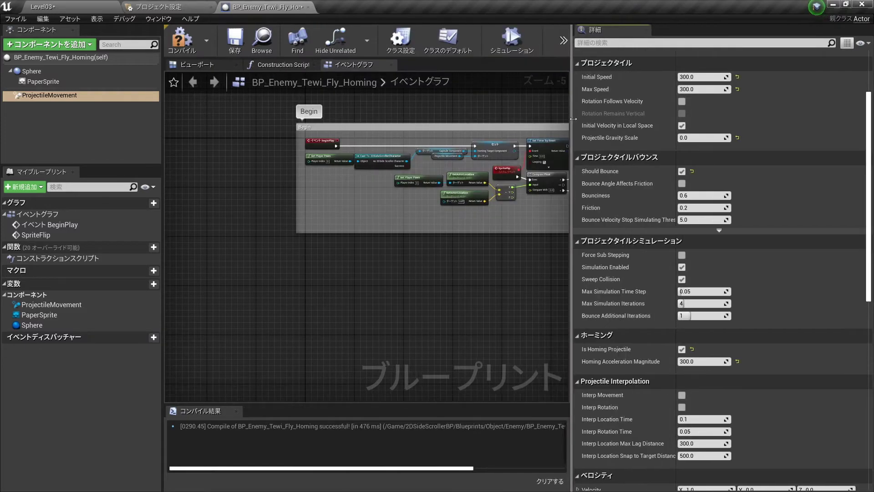
key(alt+p)
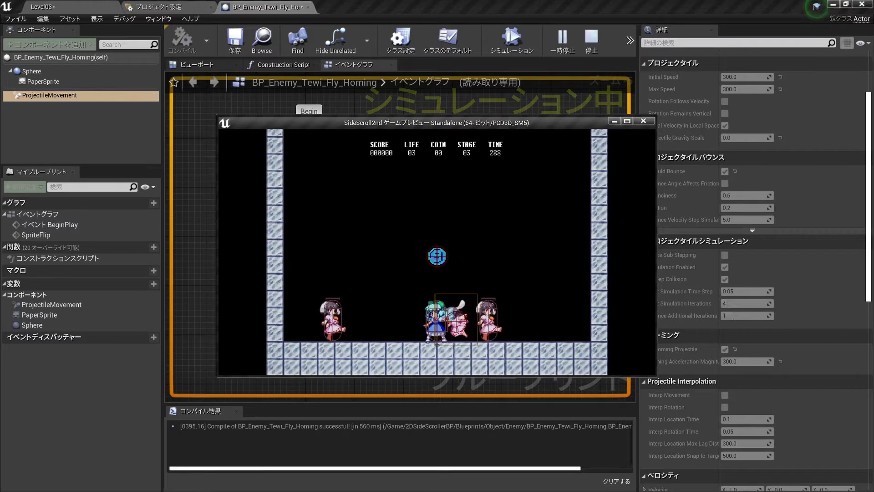
key(Escape)
right_drag(541, 216, 492, 220)
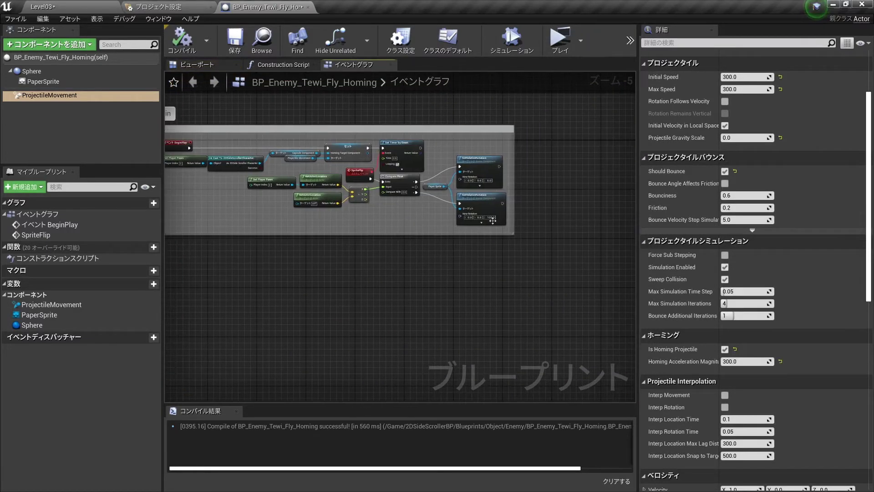
Set ProjectileMovement's Bounce Velocity Stop Simulating Threshold to 0 and recompile the blueprint.
drag(637, 197, 288, 219)
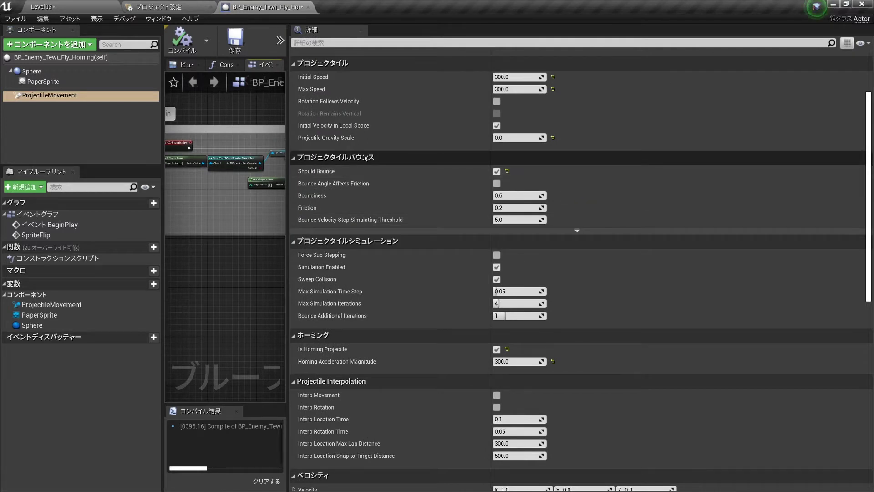
mouse_move(331, 222)
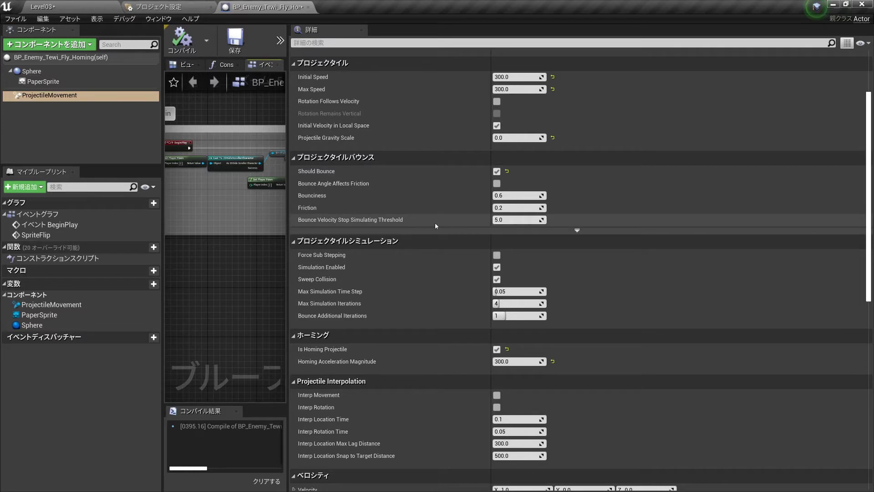
click(506, 219)
text(0)
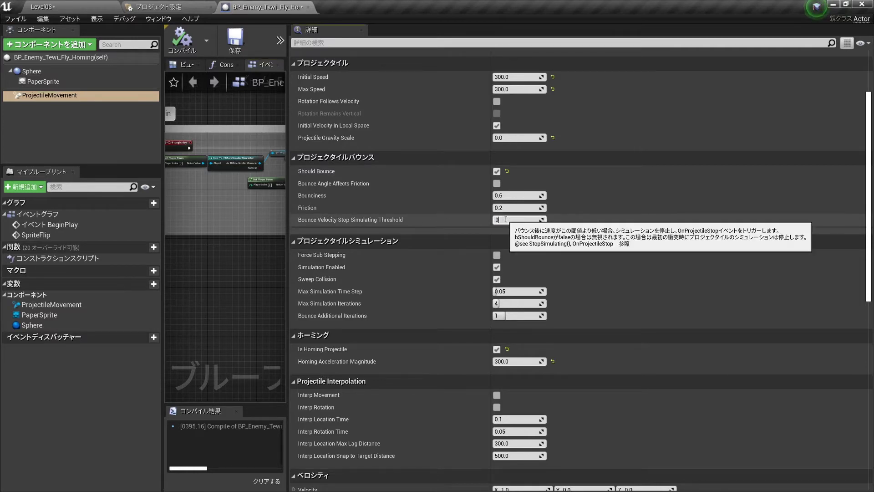
click(182, 40)
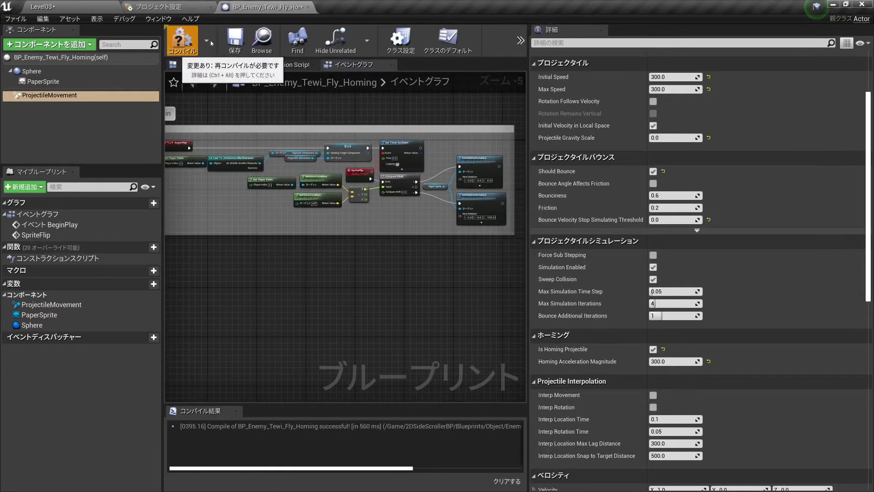
click(236, 41)
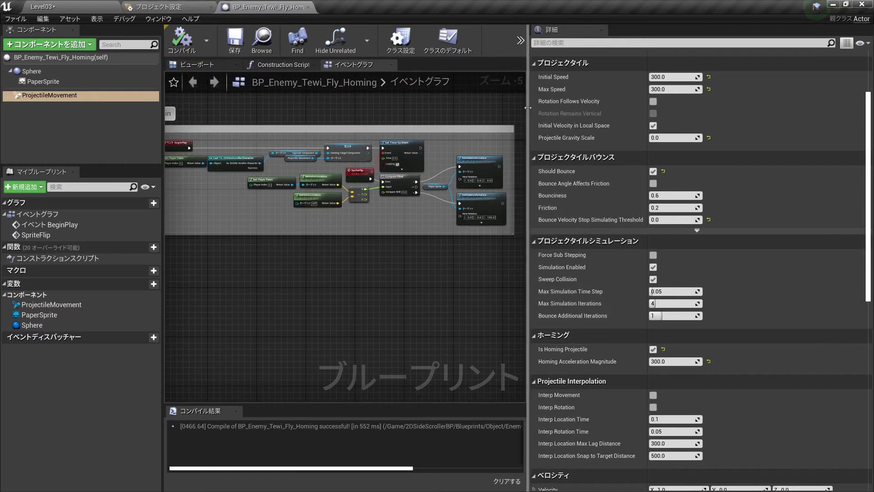
drag(528, 112, 620, 112)
click(511, 40)
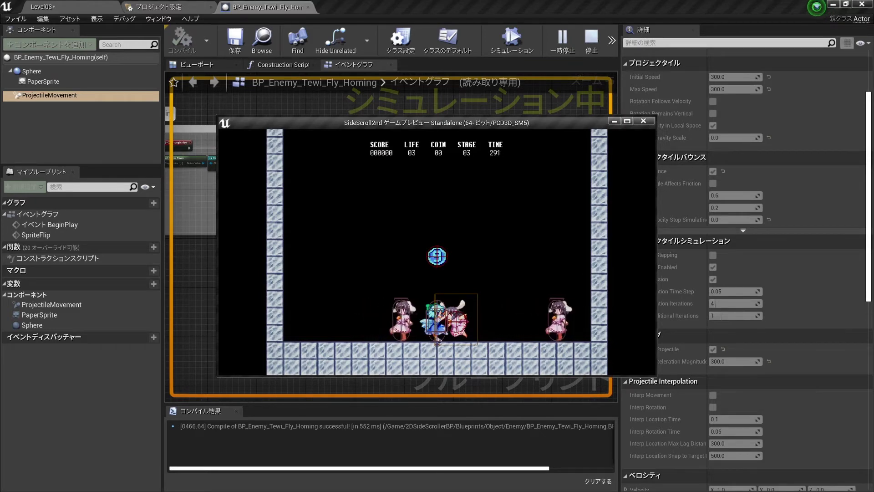
key(space)
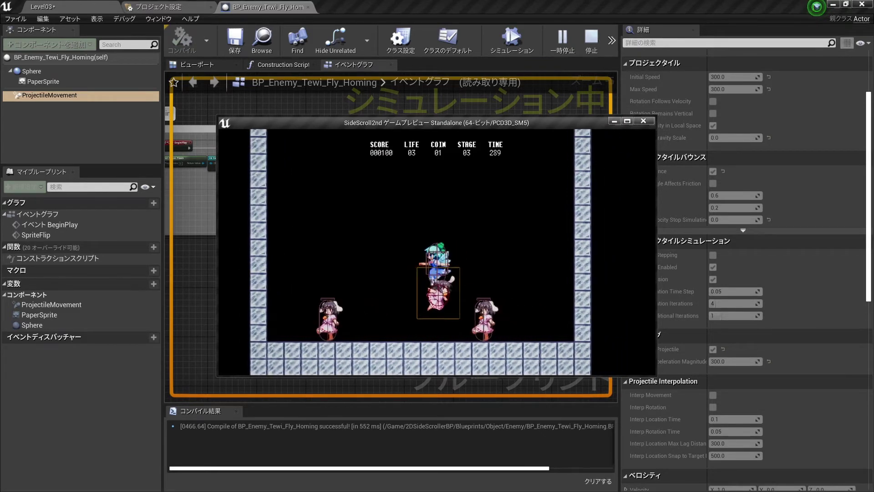
key(space)
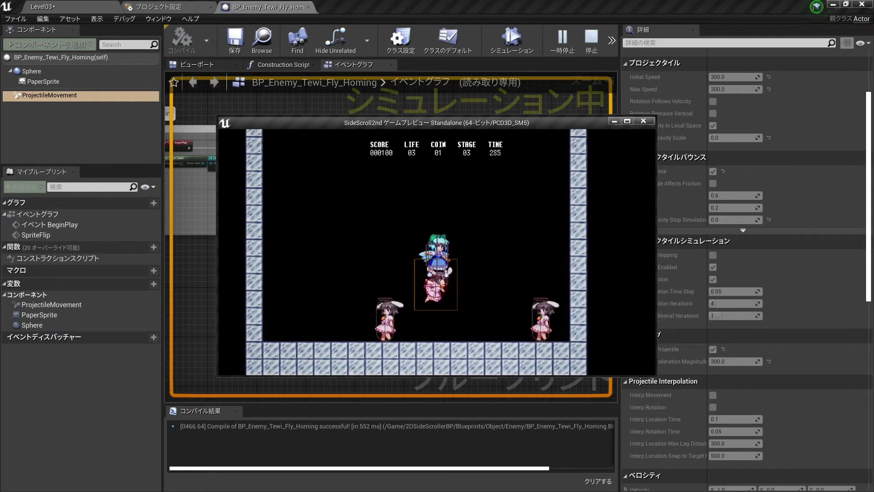
key(Left)
key(Right)
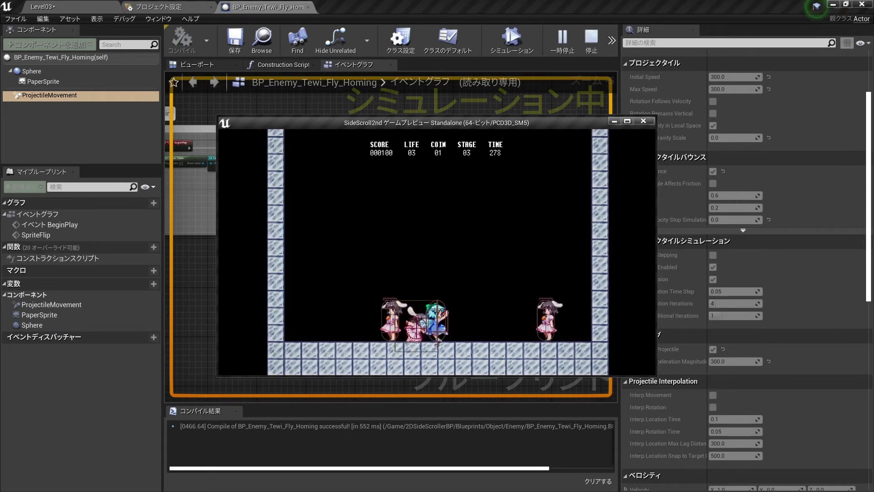
key(Escape)
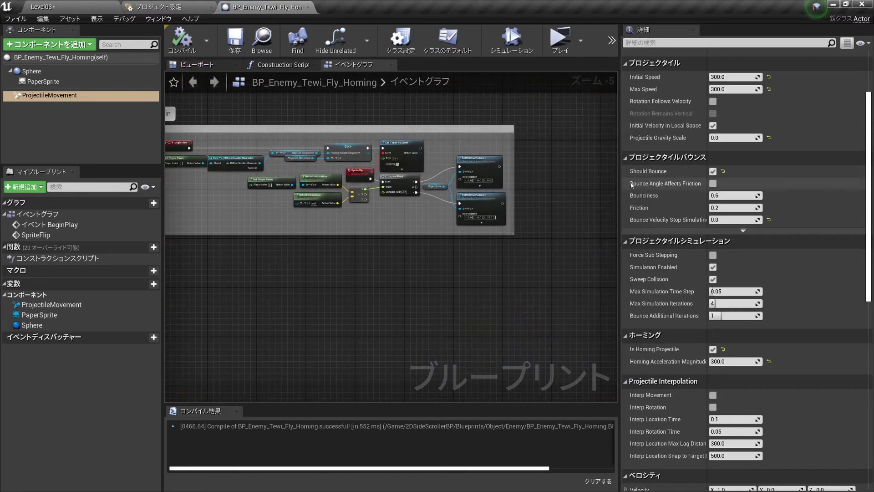
mouse_move(620, 182)
mouse_down()
mouse_move(383, 182)
mouse_move(533, 191)
mouse_move(494, 182)
mouse_up()
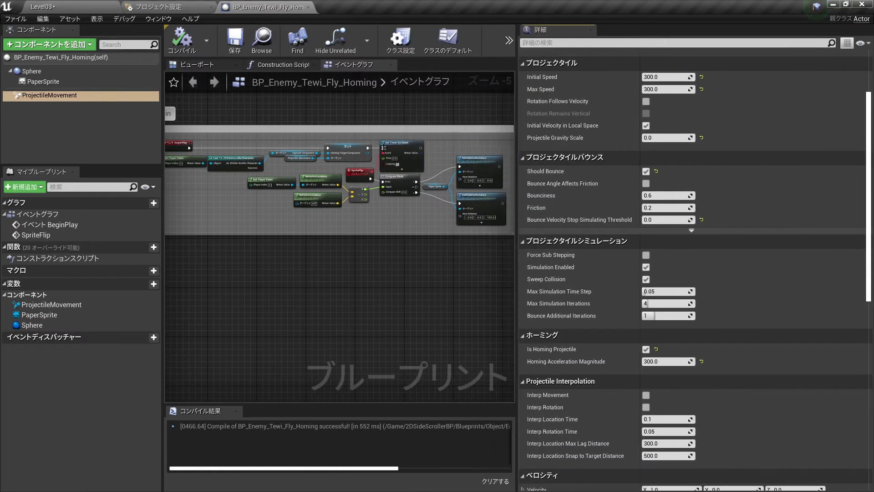
click(55, 7)
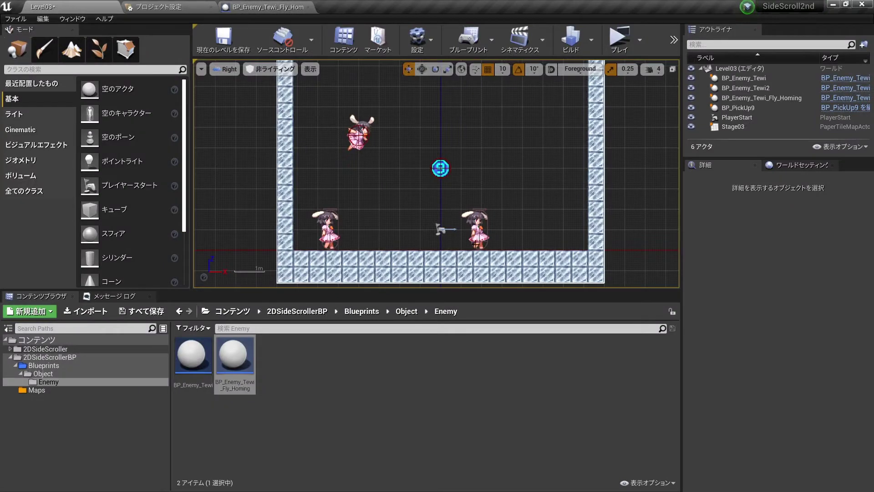
click(264, 7)
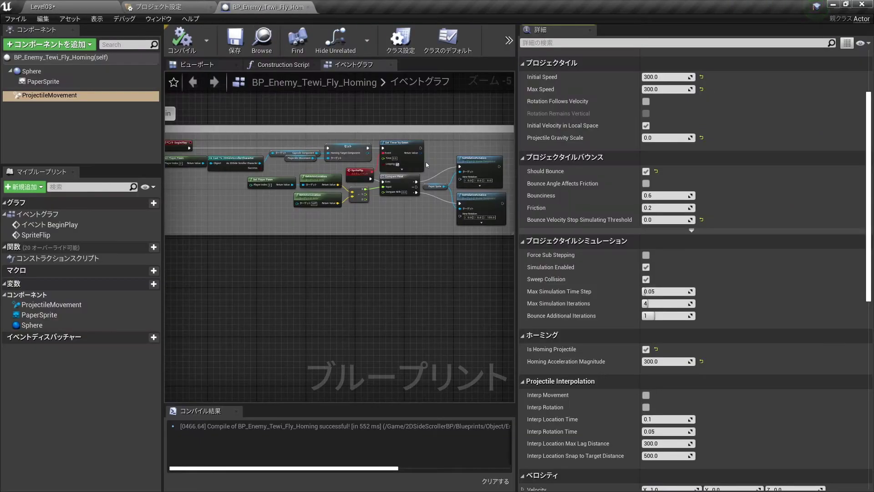
right_drag(479, 143, 405, 141)
scroll(406, 141, up, 1)
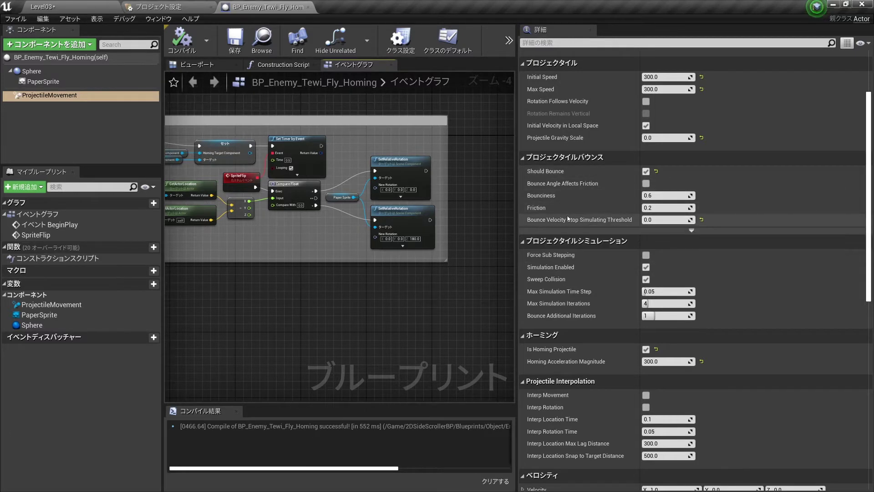
drag(517, 167, 443, 167)
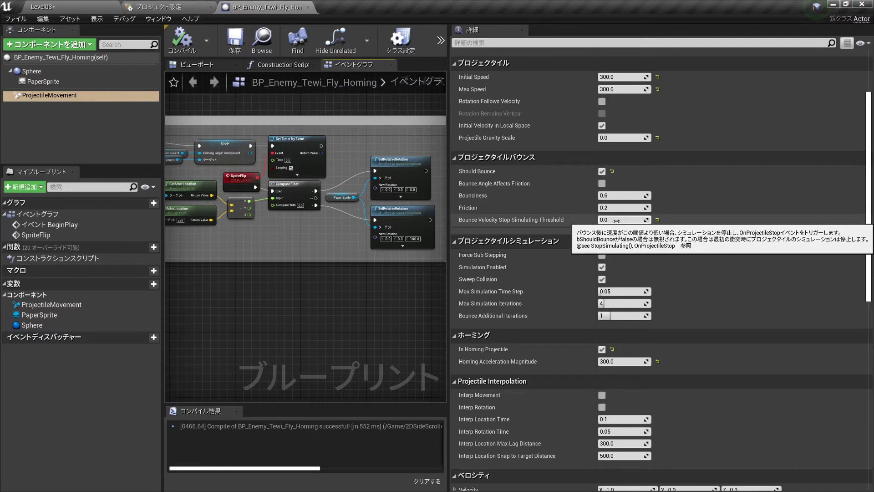
scroll(351, 250, down, 2)
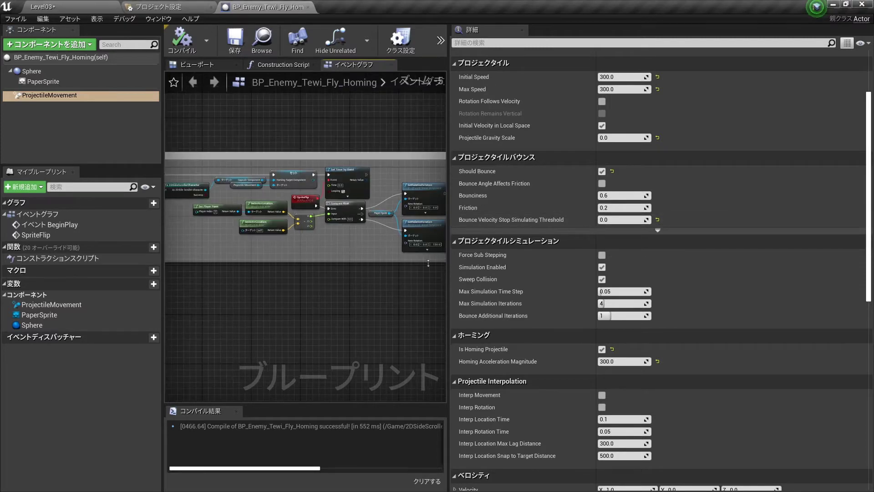
drag(448, 275, 587, 275)
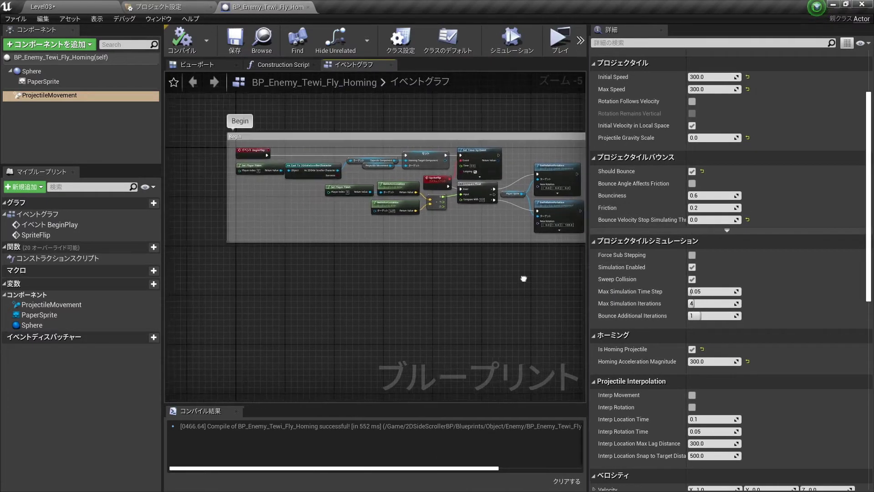
mouse_move(524, 276)
right_down()
mouse_move(346, 226)
mouse_move(322, 244)
right_up()
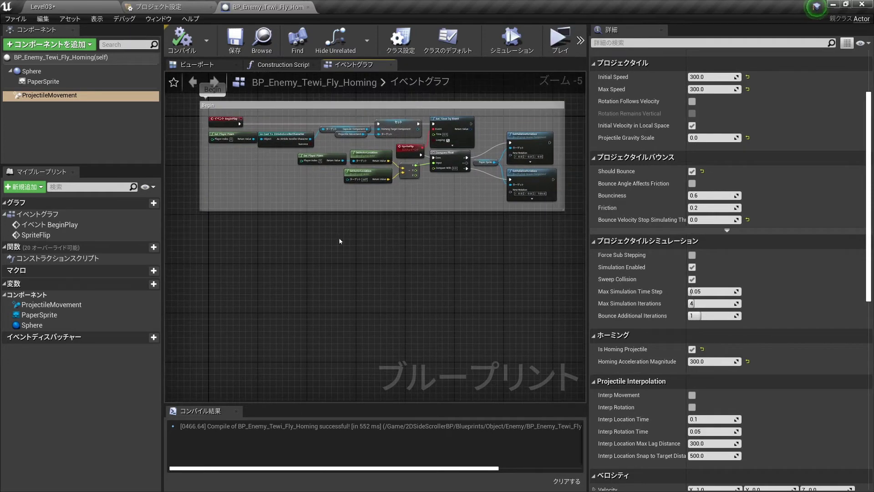
Add an On Component Hit event for the Sphere component.
right_click(44, 71)
mouse_move(96, 86)
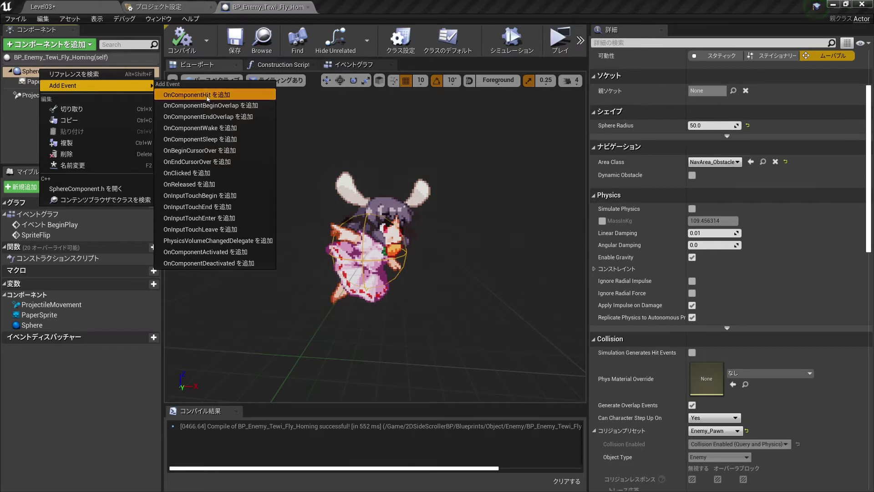
click(207, 96)
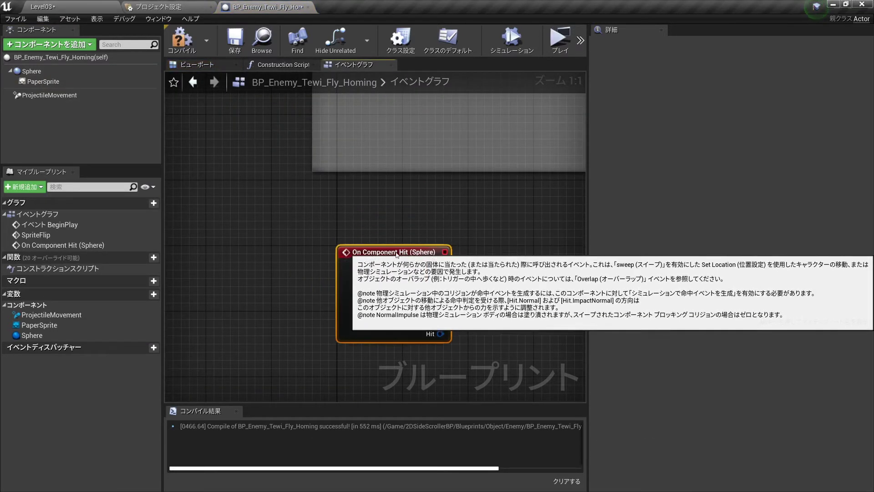
Drag from the hit event's Hit pin to browse Hit Result actions, then cancel the connection.
scroll(361, 251, down, 3)
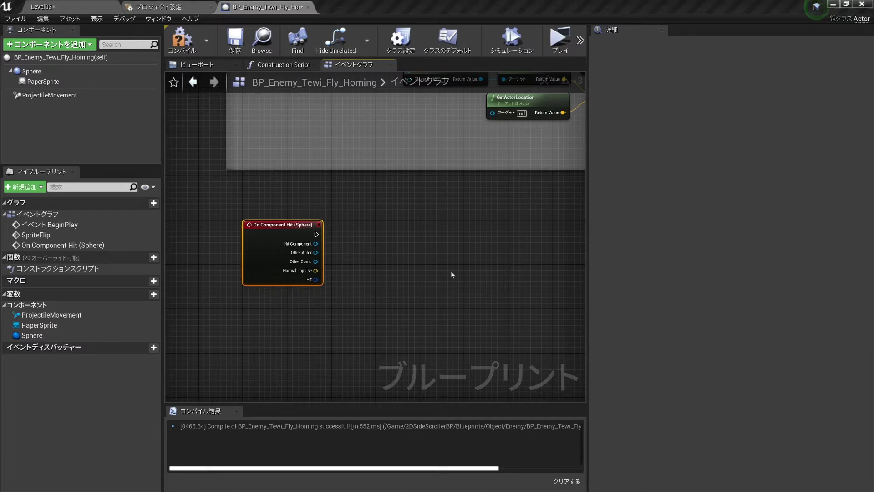
click(368, 249)
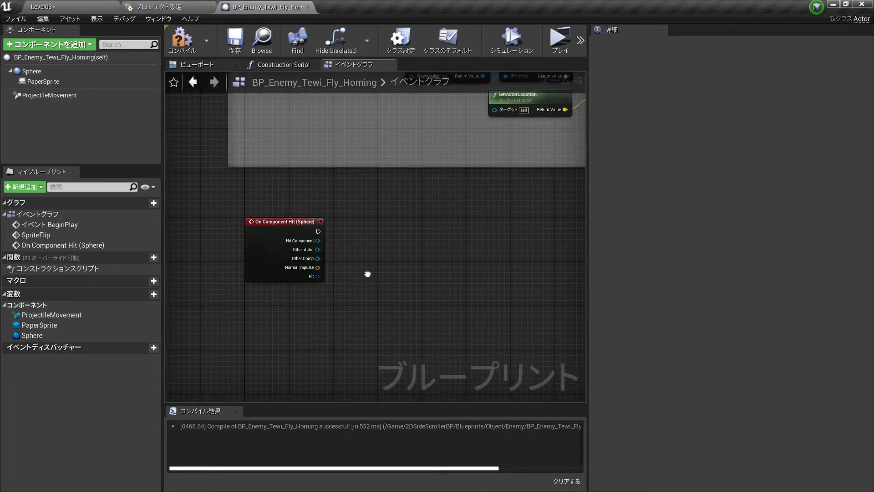
right_drag(367, 273, 371, 239)
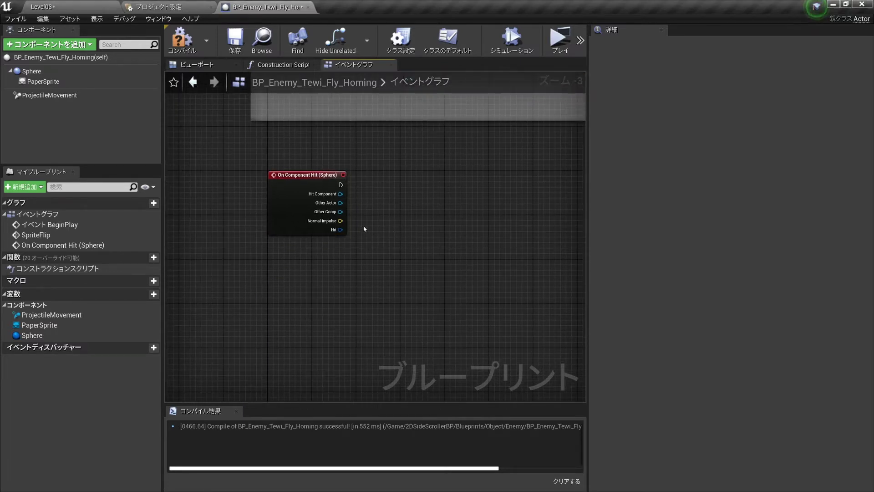
drag(341, 229, 400, 238)
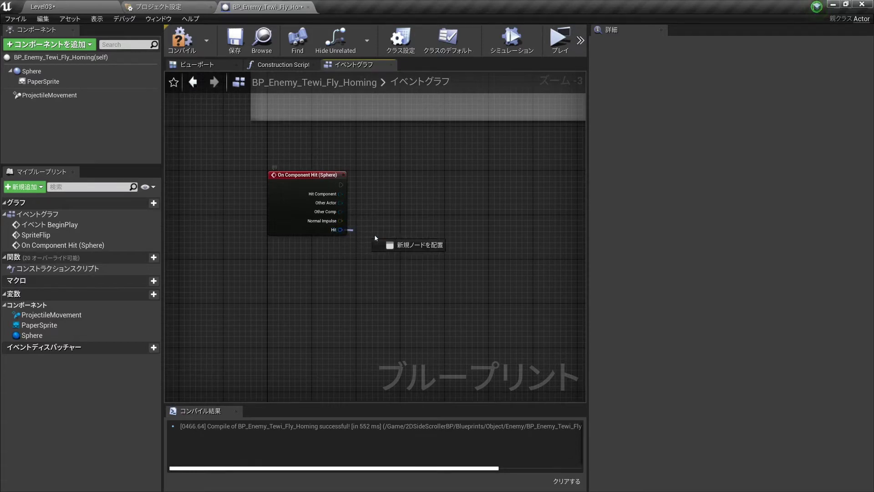
click(329, 277)
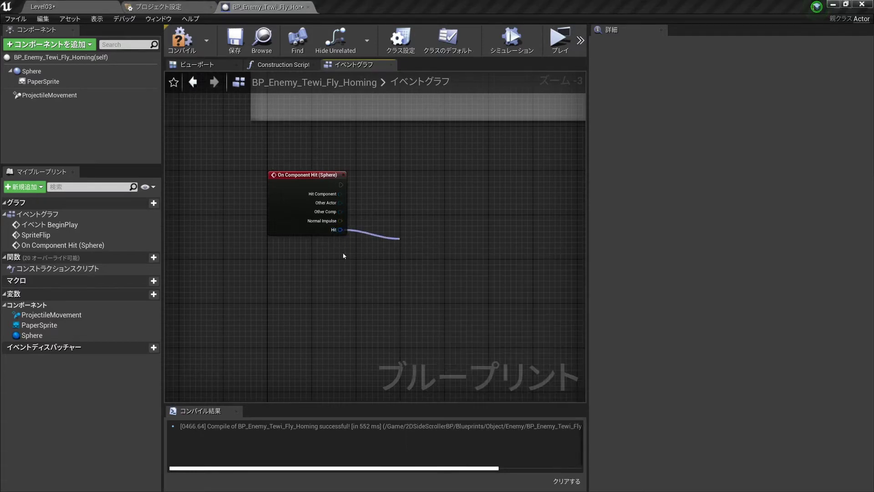
drag(340, 230, 357, 242)
click(337, 229)
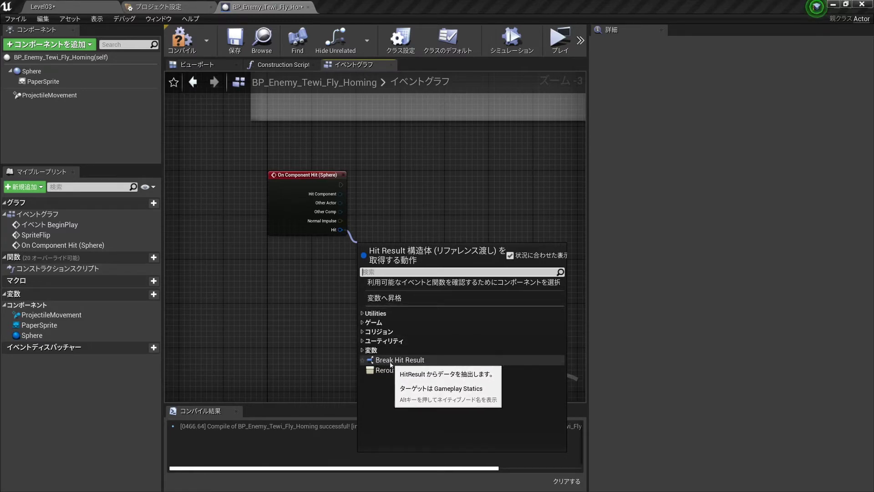
Add an expanded Break Hit Result node under the hit event, discarding a trial Break Vector.
click(397, 360)
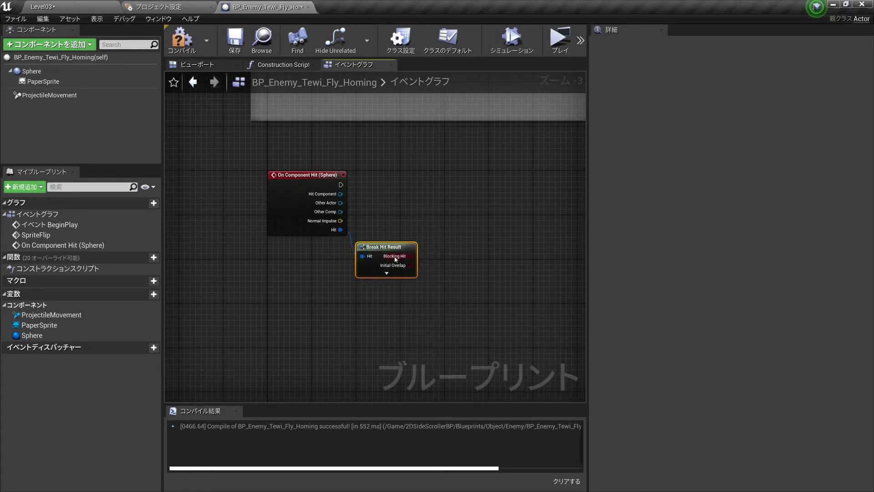
drag(384, 276, 317, 277)
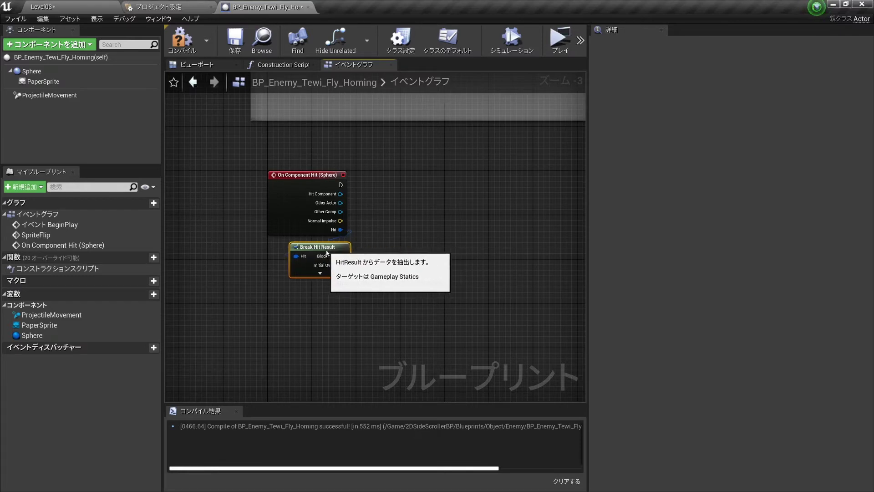
click(318, 275)
scroll(385, 263, up, 1)
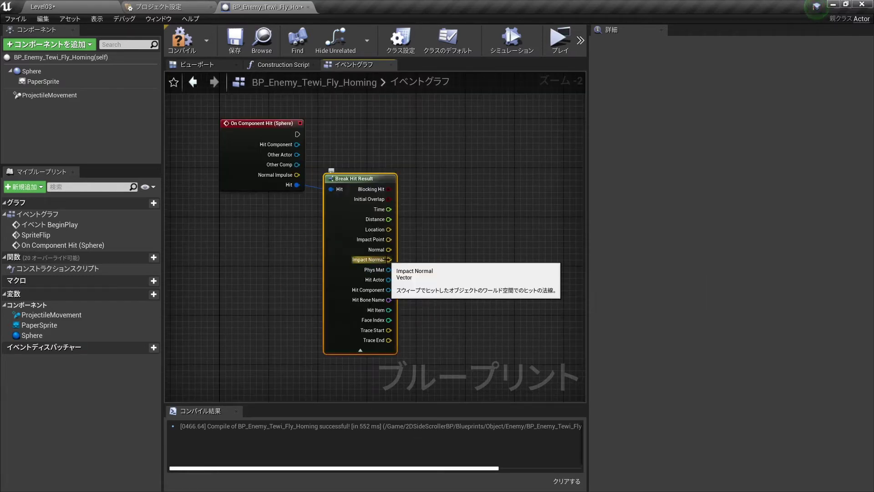
drag(388, 259, 445, 244)
scroll(479, 314, down, 10)
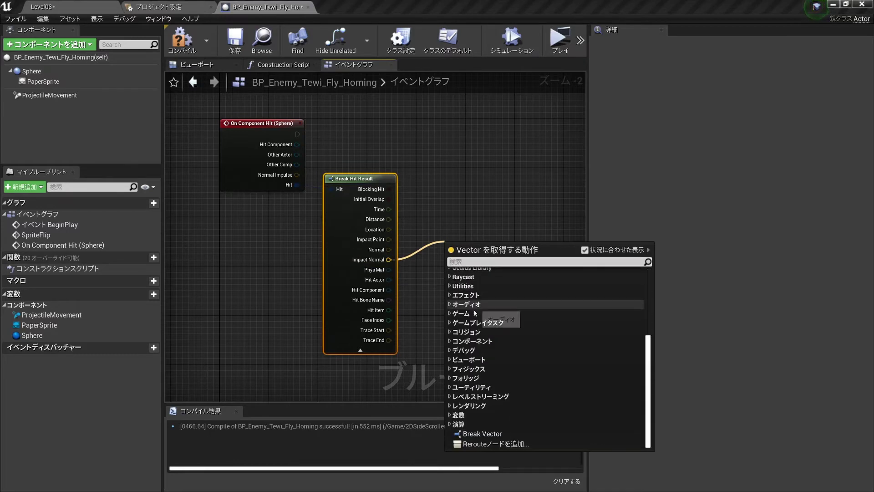
click(477, 437)
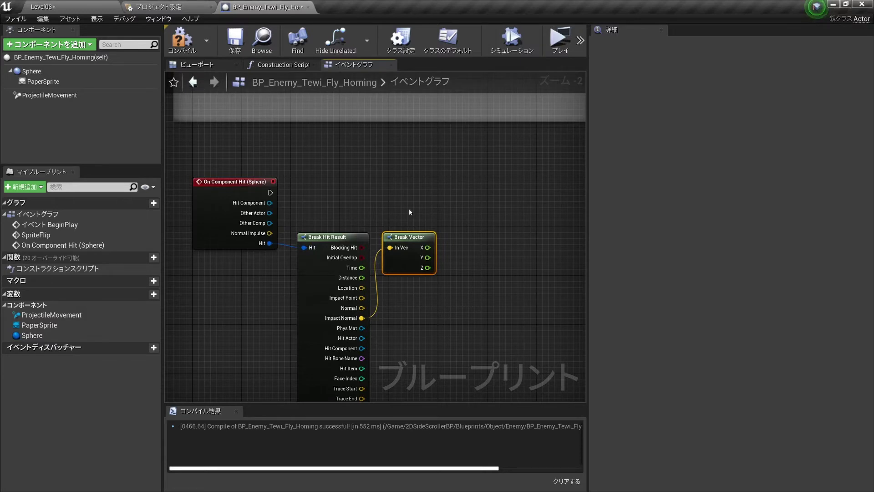
key(Delete)
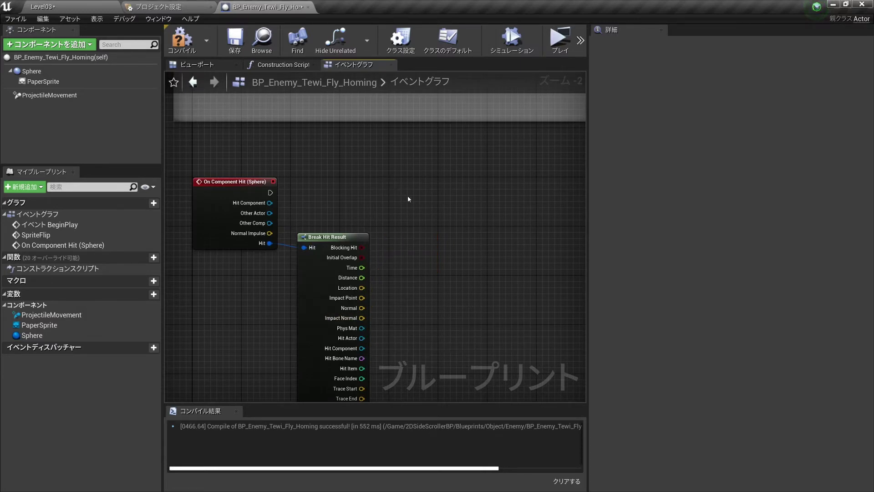
Print Impact Normal via a Print String run by On Component Hit, then compile and play.
right_click(408, 196)
text(pri)
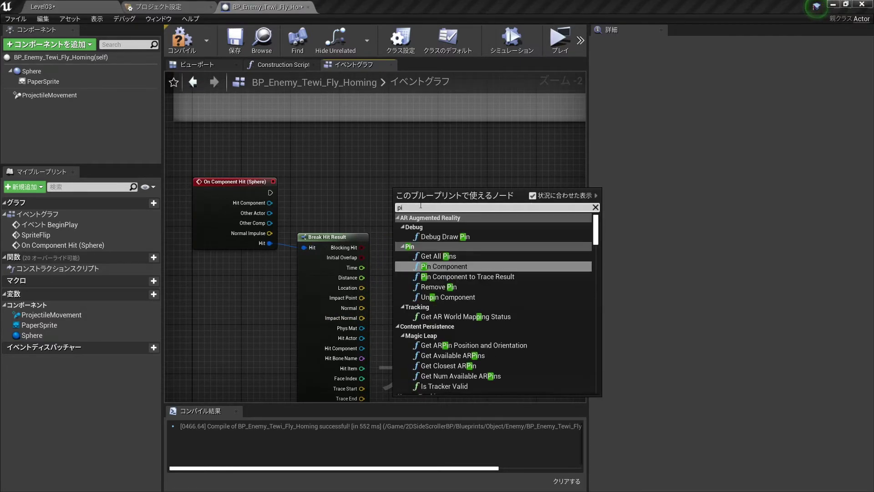
text(nt)
click(428, 237)
right_click(409, 203)
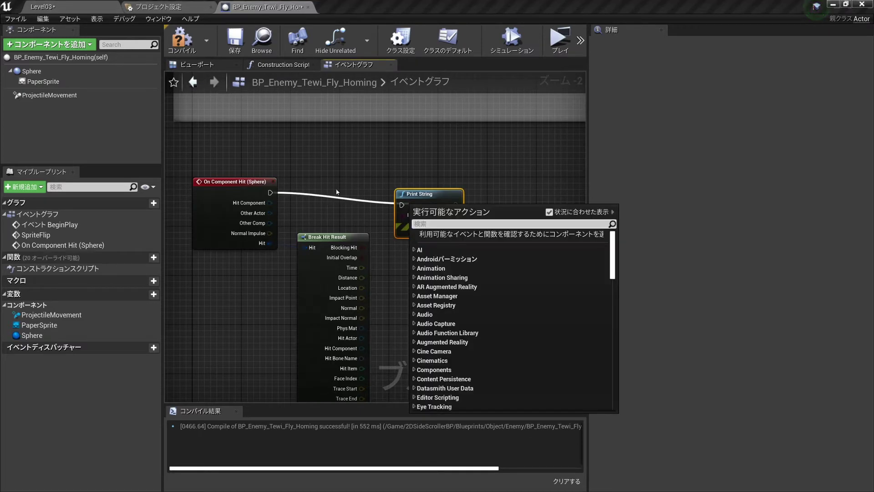
mouse_move(409, 204)
mouse_down()
mouse_move(268, 195)
mouse_move(442, 183)
mouse_up()
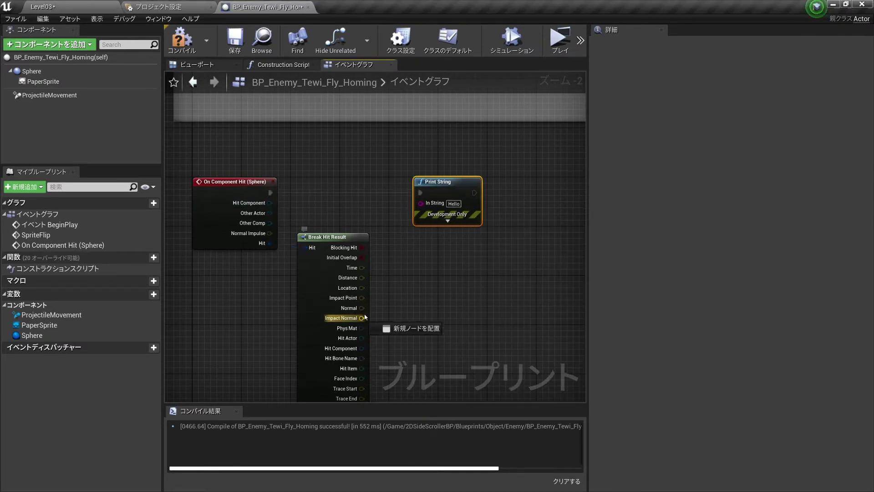
drag(361, 318, 421, 203)
drag(407, 235, 432, 241)
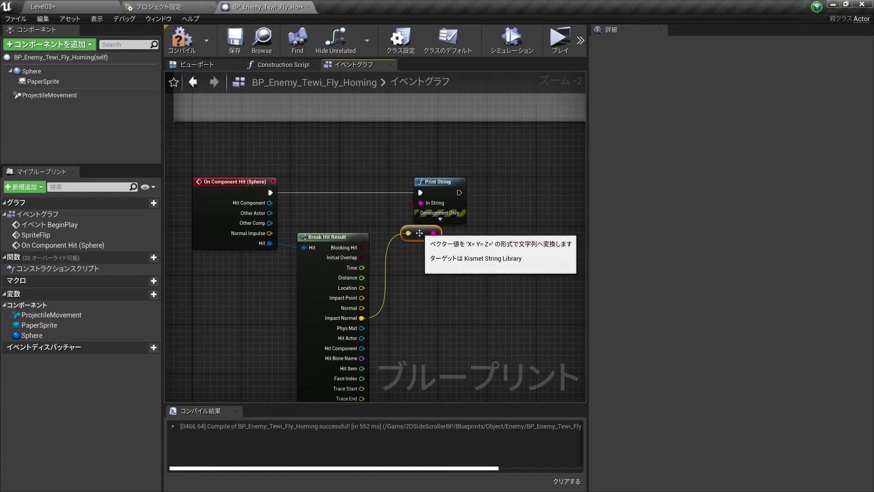
click(182, 39)
click(561, 41)
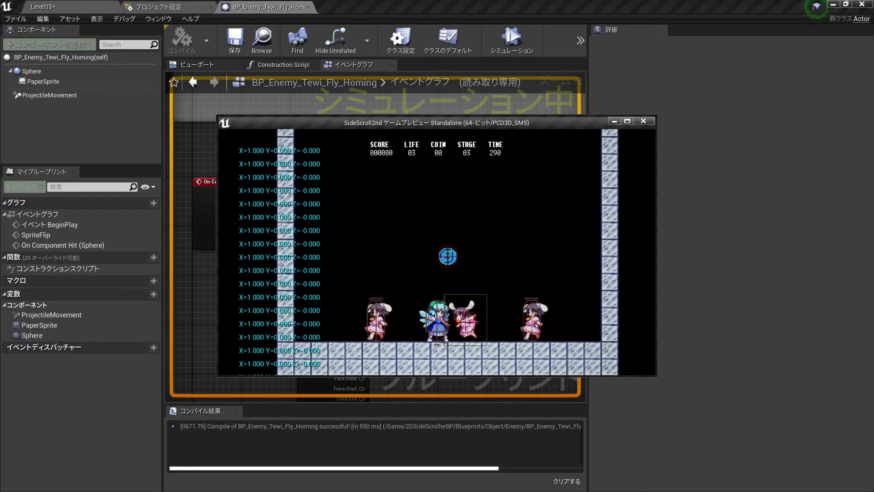
Walk and jump the player into the ground Tewi enemies, reading the printed impact normals.
key(space)
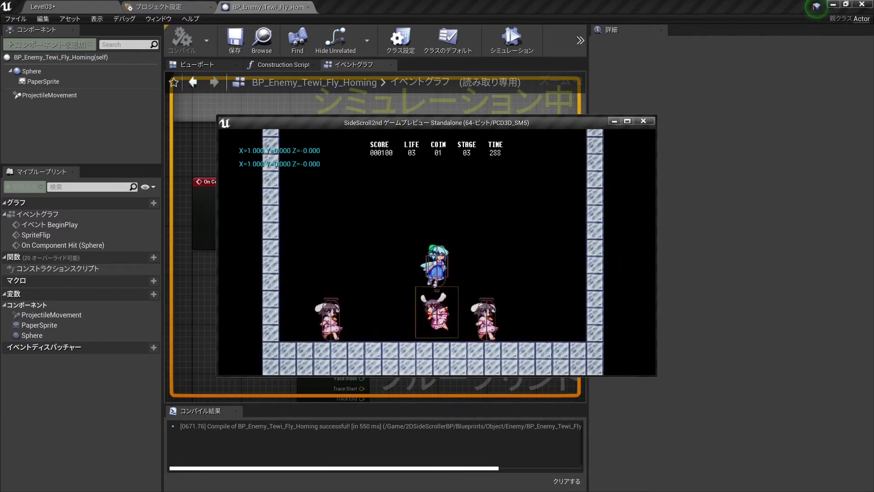
key(Right)
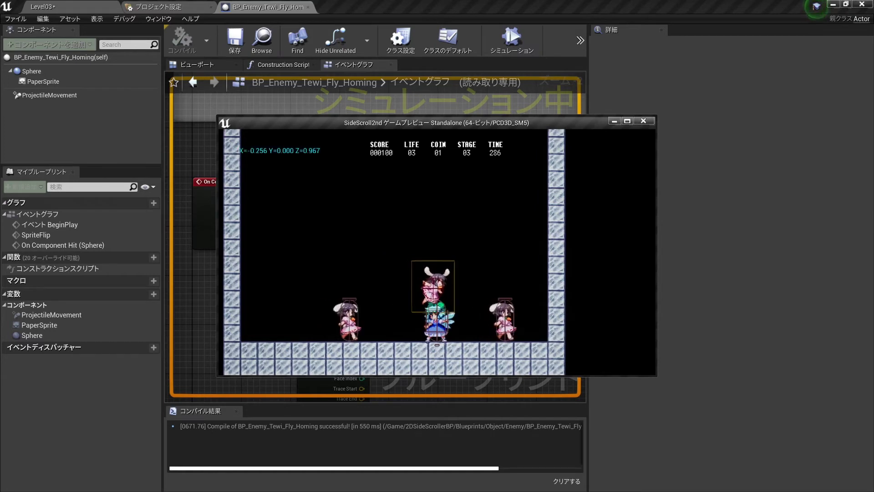
key(Left)
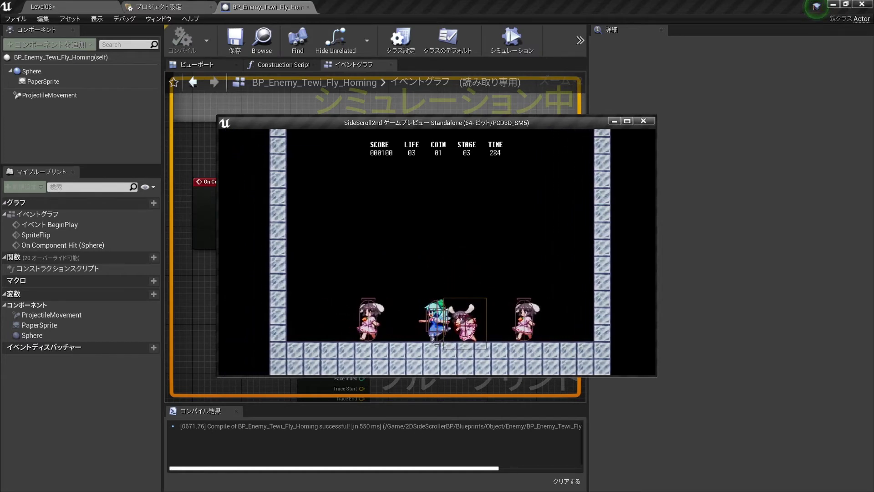
key(space)
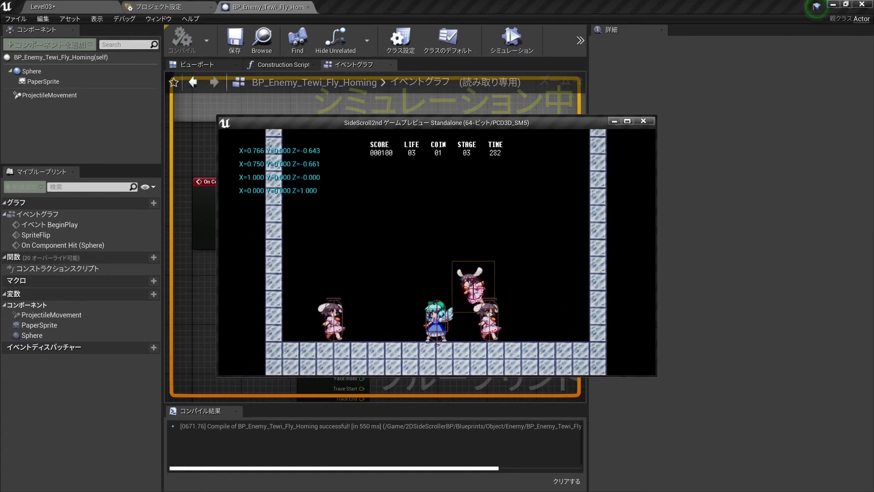
key(space)
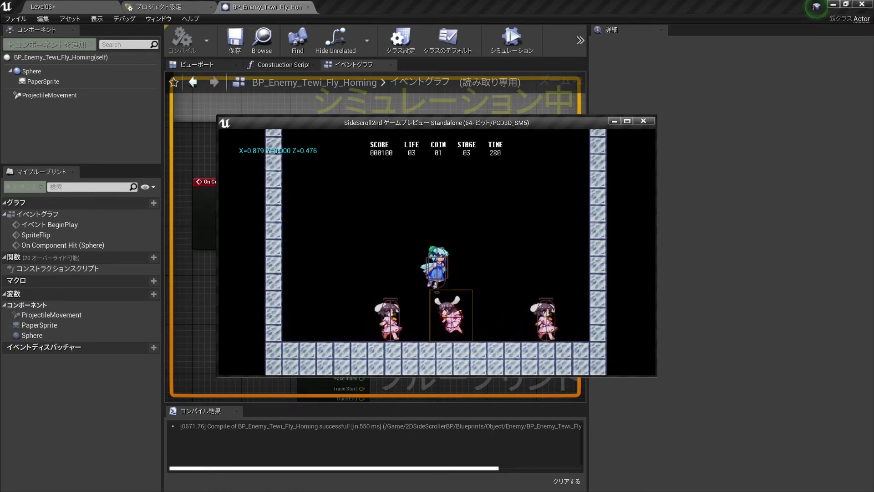
key(Right)
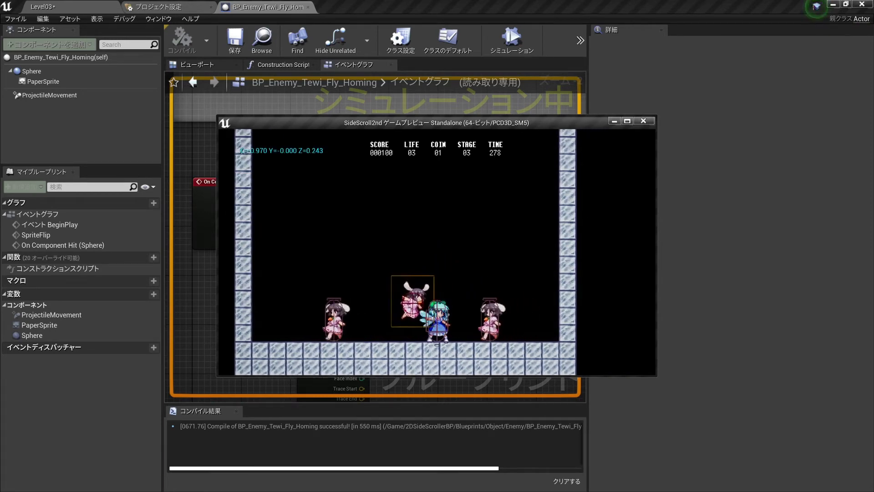
key(Left)
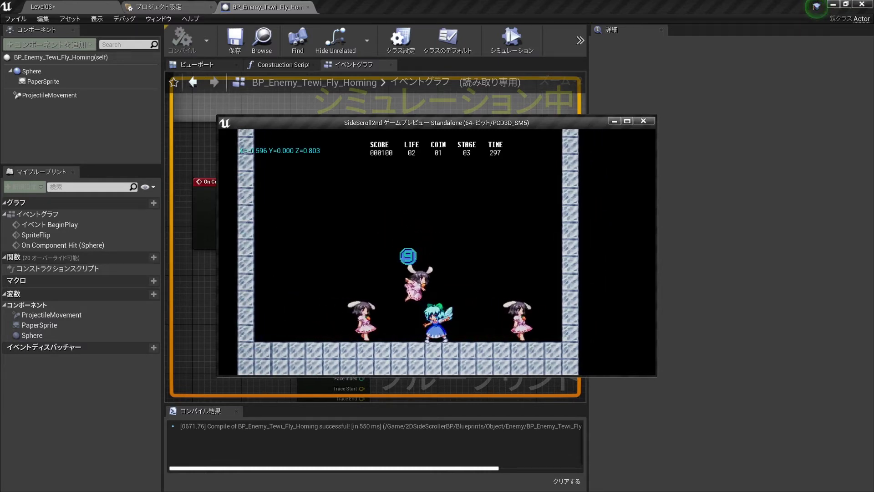
key(Left)
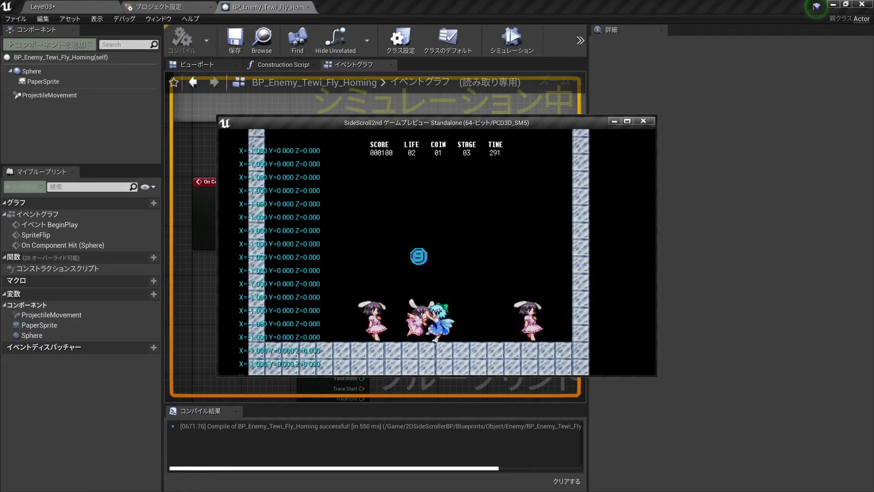
key(space)
key(Left)
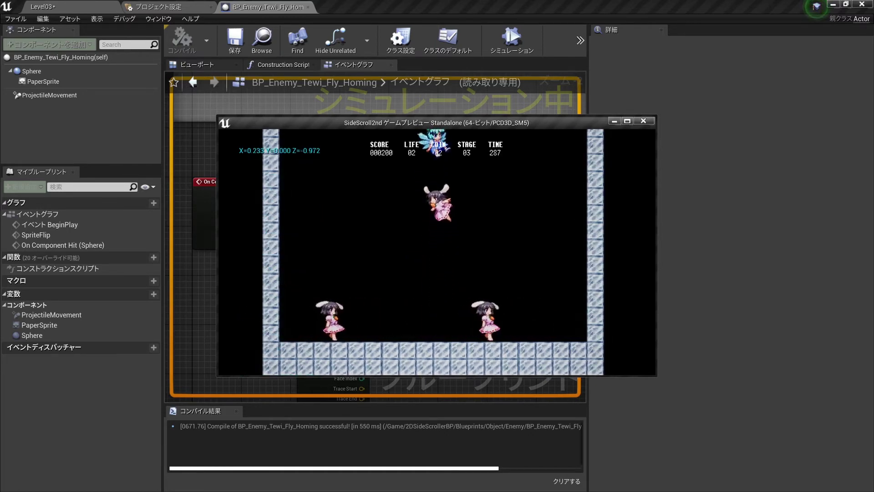
key(Left)
key(Right)
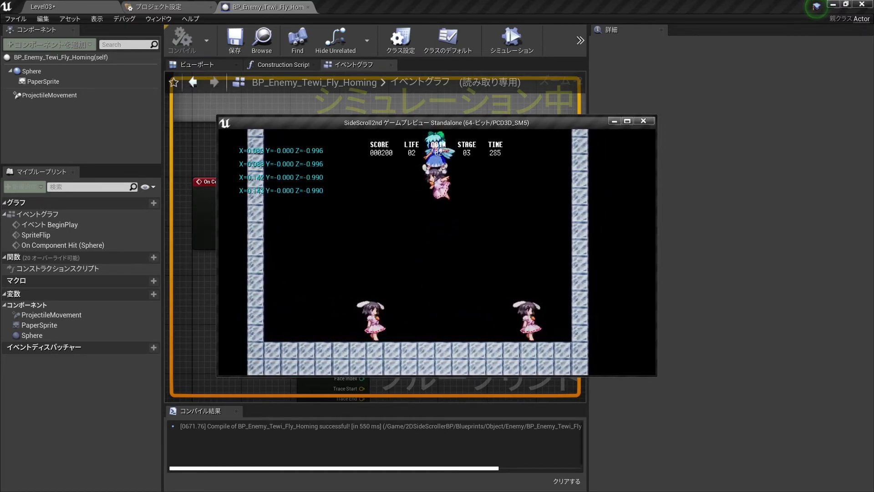
key(Right)
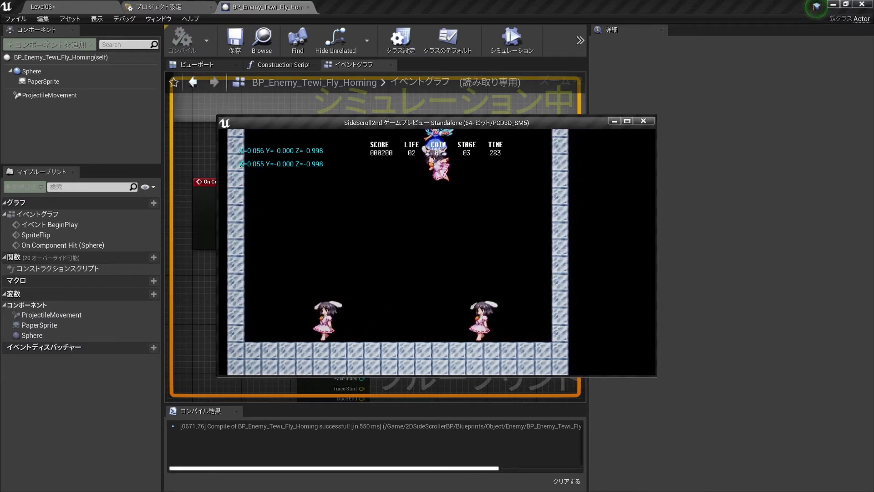
key(Right)
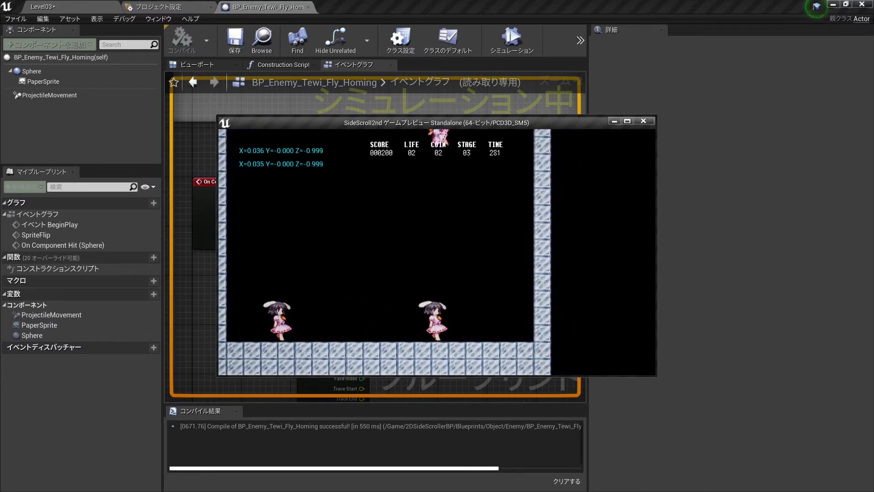
Jump the player into the flying Tewi and other enemies, then stop the play test.
key(Left)
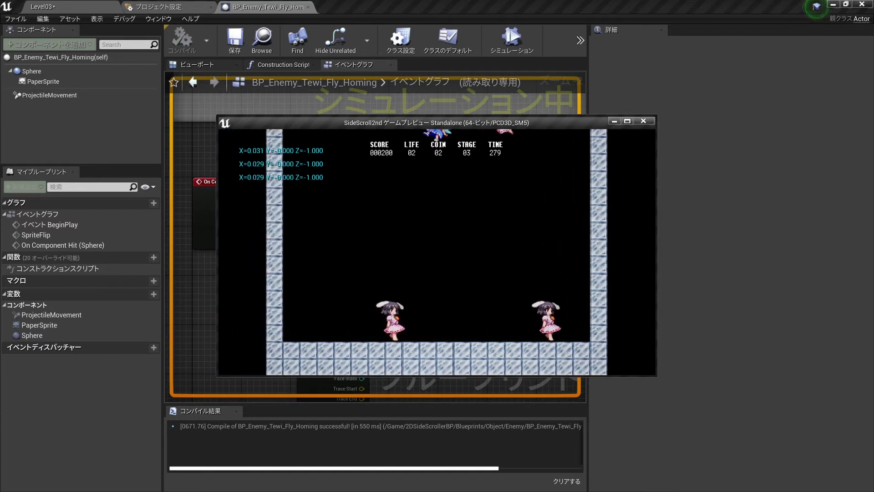
key(Left)
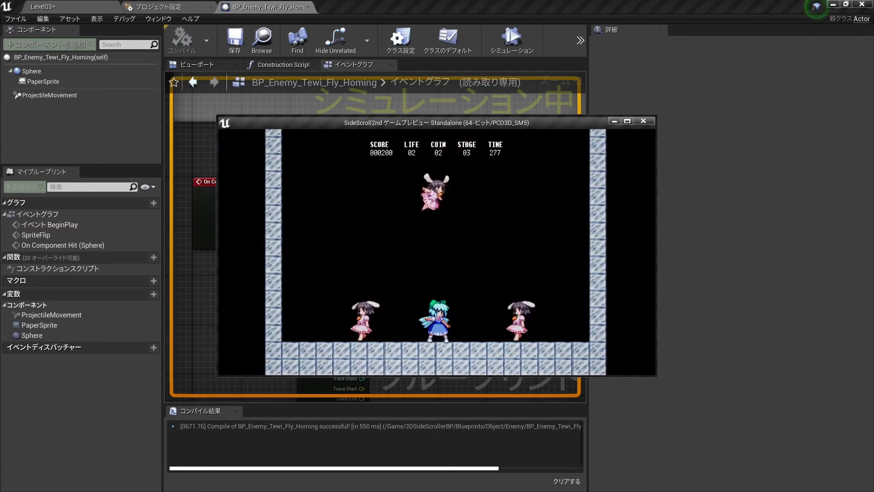
key(Right)
key(Left)
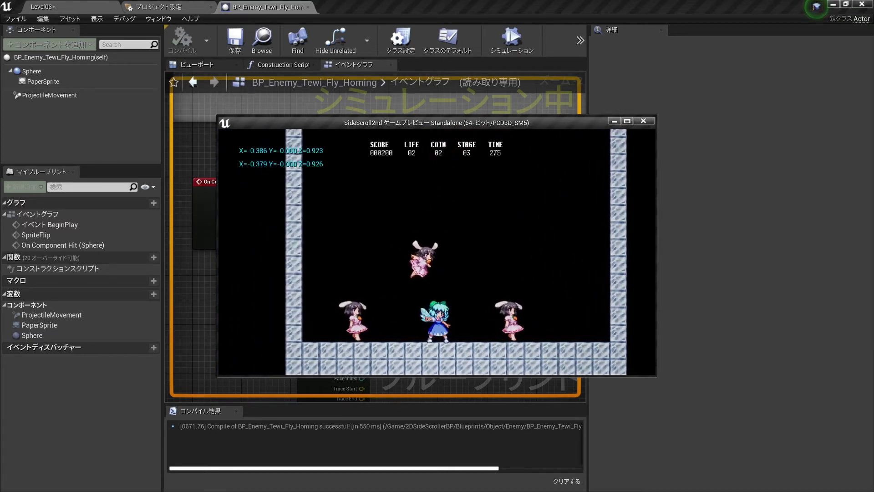
key(Right)
key(Right)
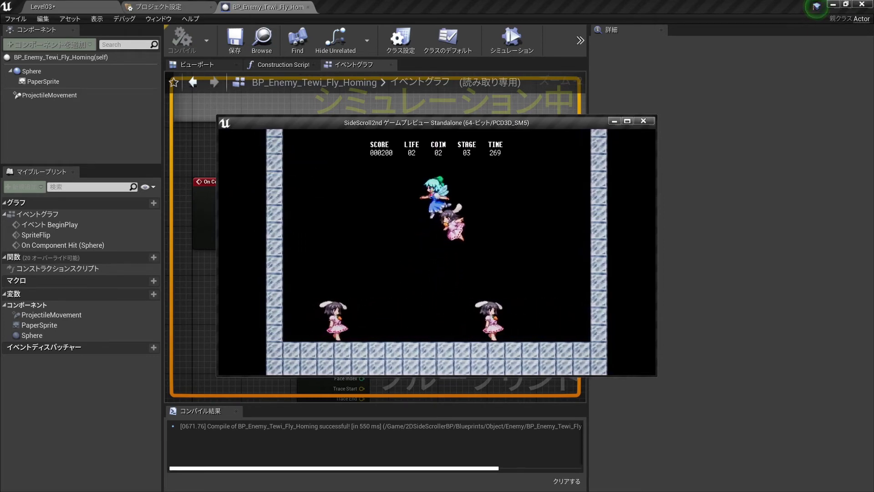
key(Right)
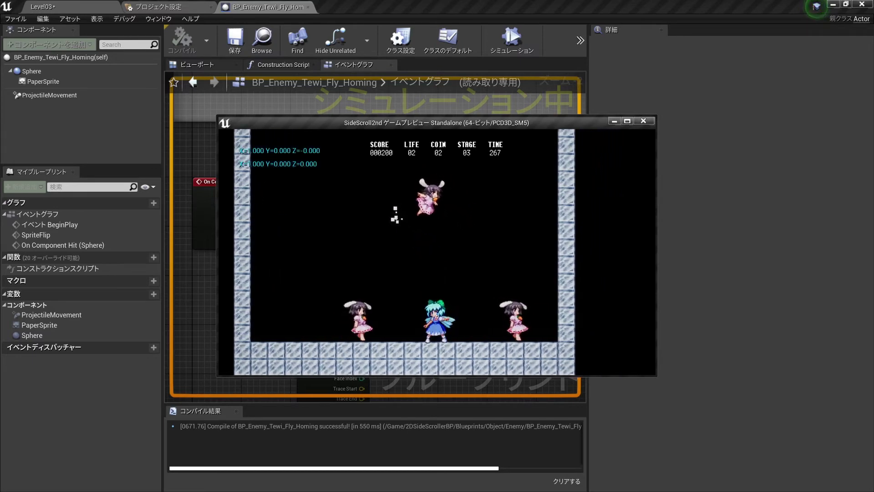
key(Left)
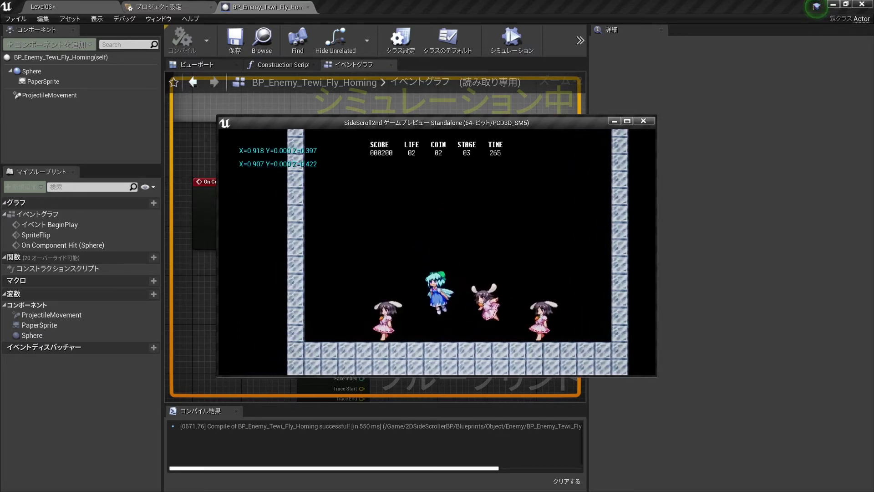
key(space)
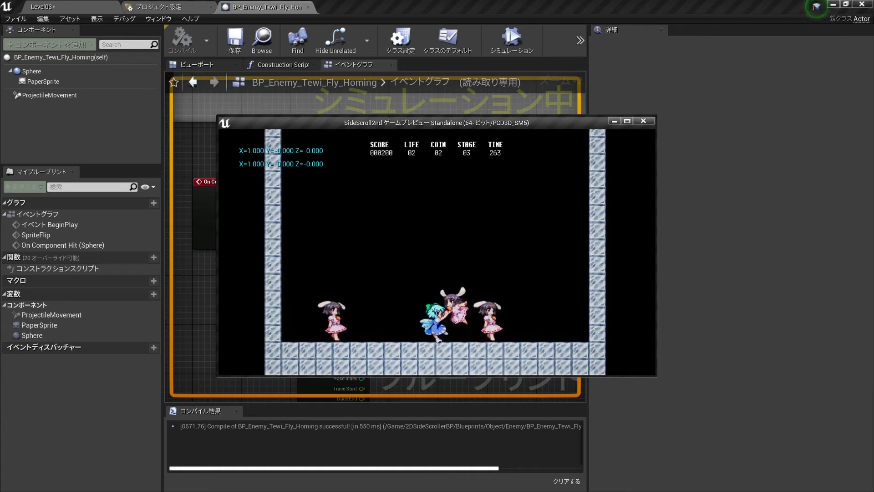
key(Right)
key(space)
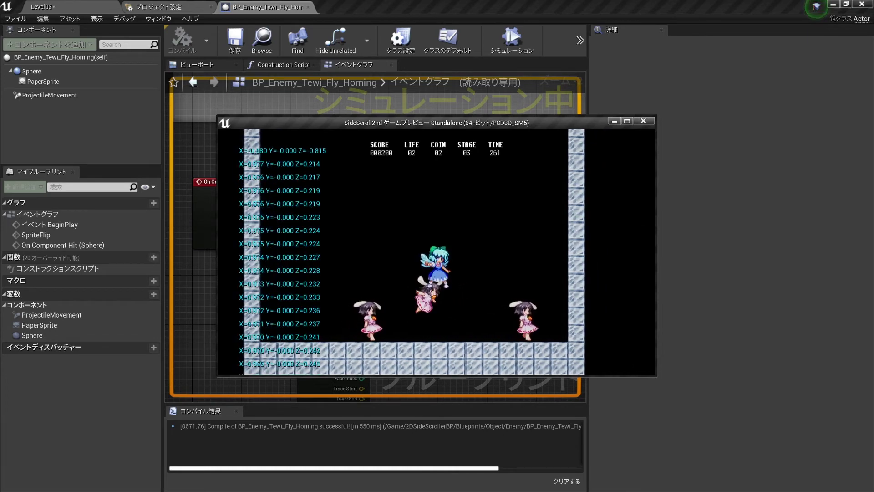
key(Left)
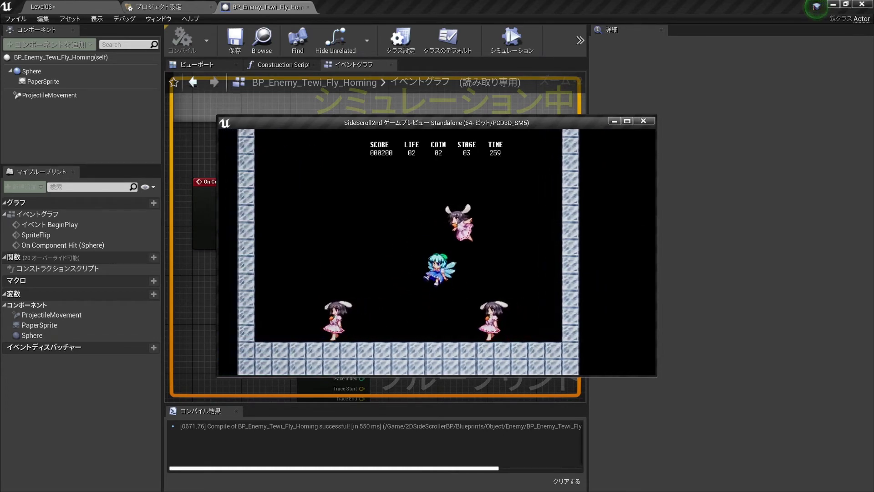
key(Left)
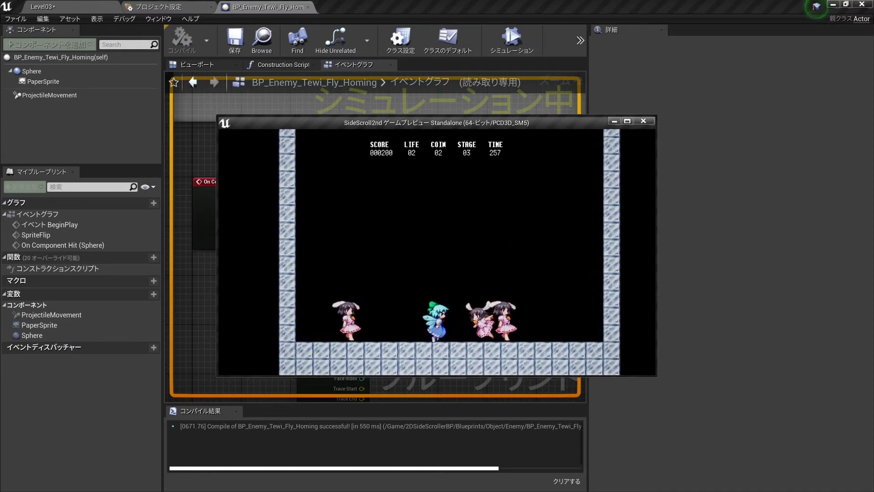
key(space)
key(Right)
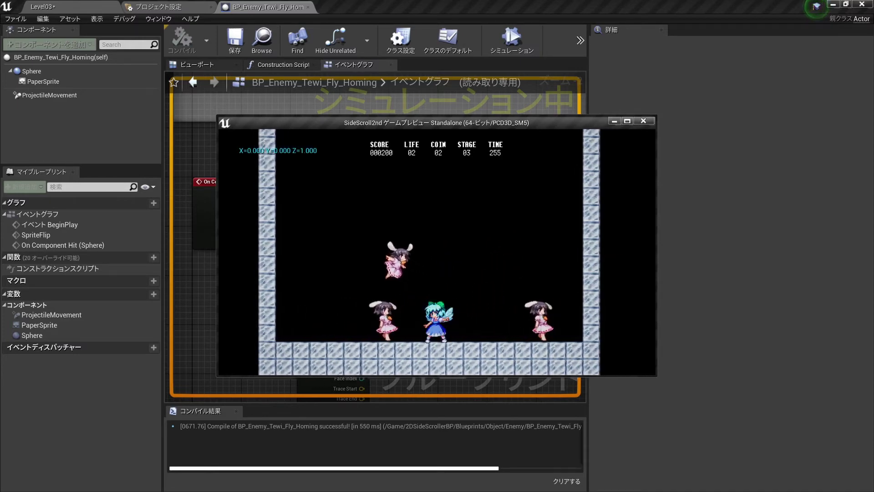
key(space)
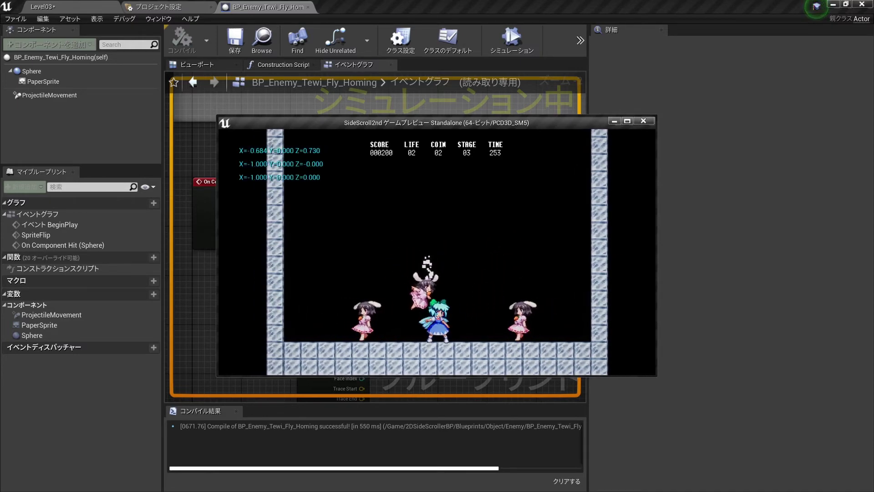
key(Right)
key(space)
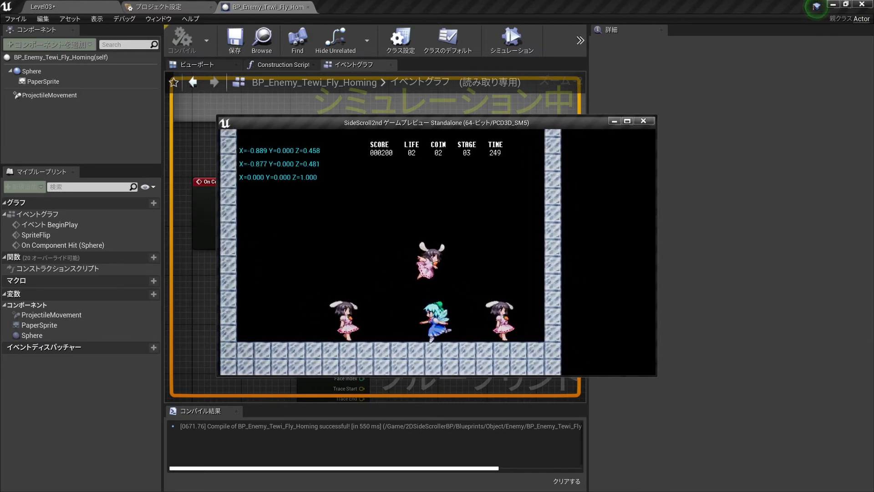
key(Escape)
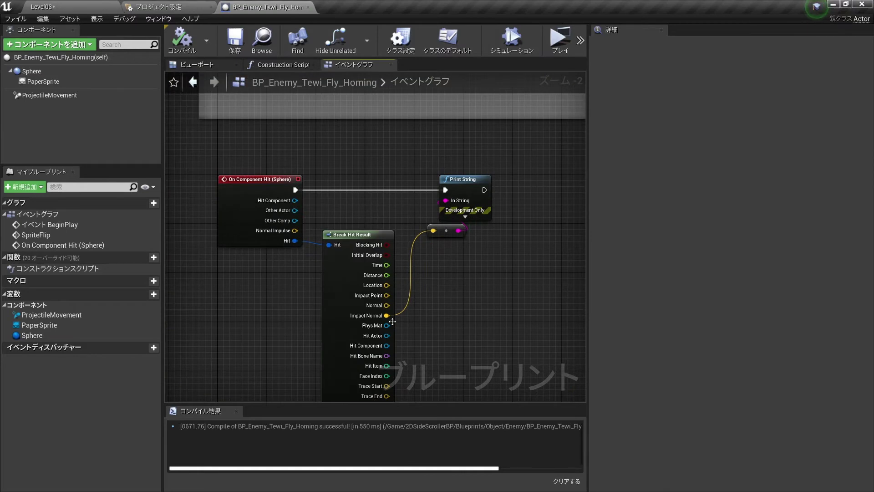
Break Impact Normal into a vector and compare its Z with a float greater-than node (B = -0.5).
drag(387, 316, 463, 312)
scroll(524, 255, down, 5)
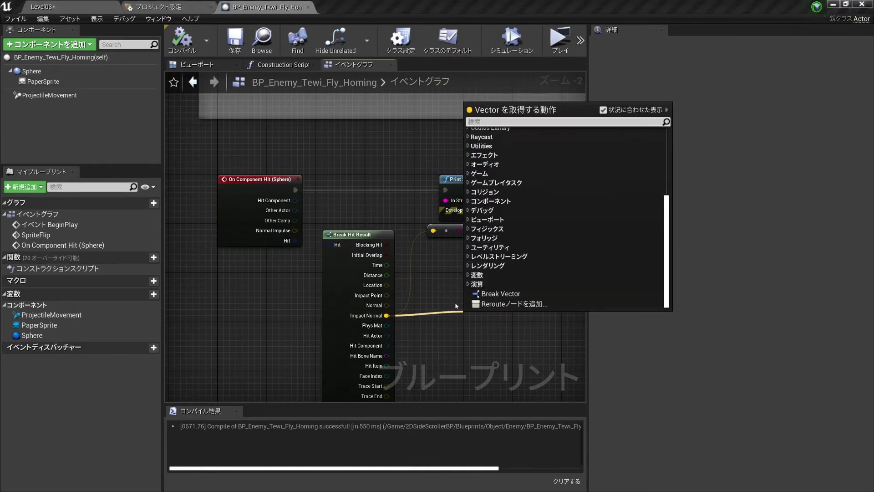
click(490, 293)
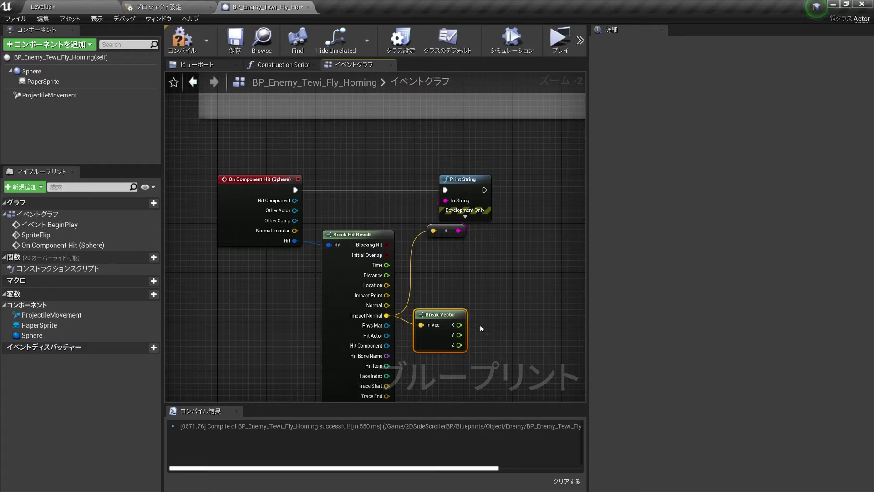
mouse_move(466, 346)
mouse_down()
mouse_move(480, 329)
mouse_move(494, 79)
mouse_up()
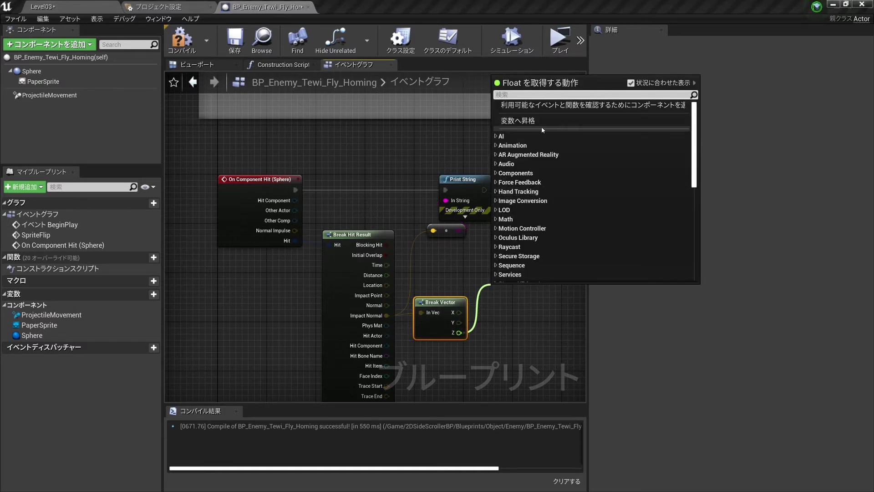
text(>)
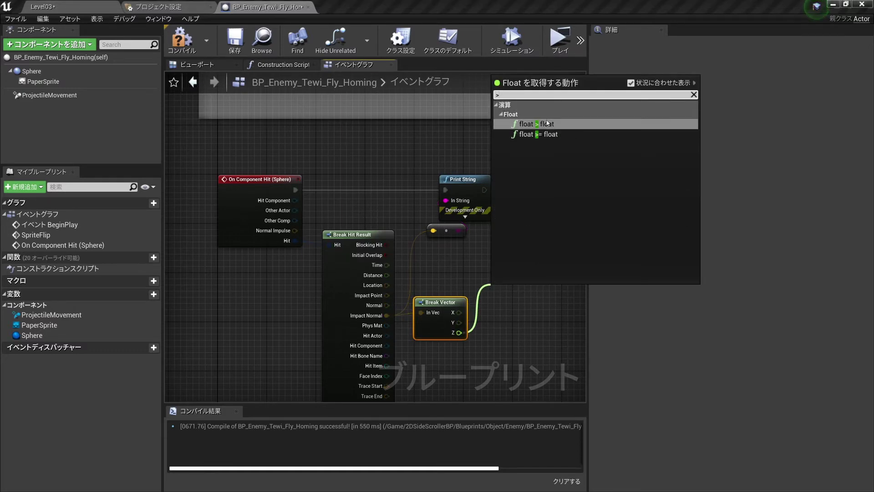
click(542, 125)
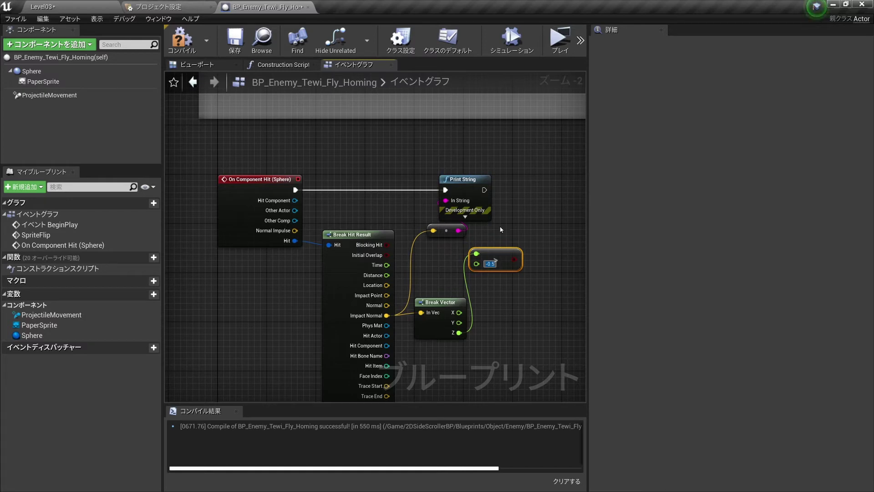
Delete the Print String nodes and add a Branch driven by the Z comparison.
key(Delete)
mouse_move(498, 235)
mouse_down()
mouse_move(437, 172)
mouse_move(521, 145)
mouse_move(521, 134)
mouse_up()
scroll(439, 171, up, 1)
click(462, 181)
scroll(522, 145, down, 2)
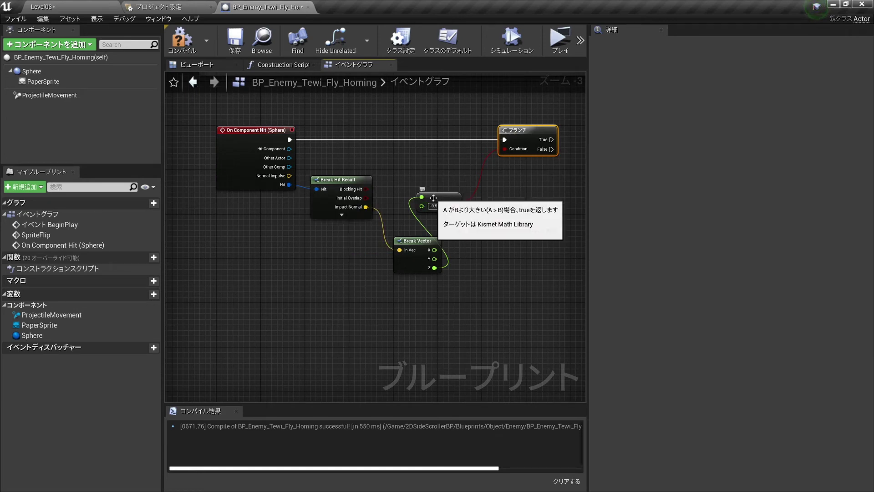
Shift the comparison node up, and move Break Hit Result and Break Vector right, to make room.
drag(433, 198, 510, 164)
drag(323, 179, 383, 208)
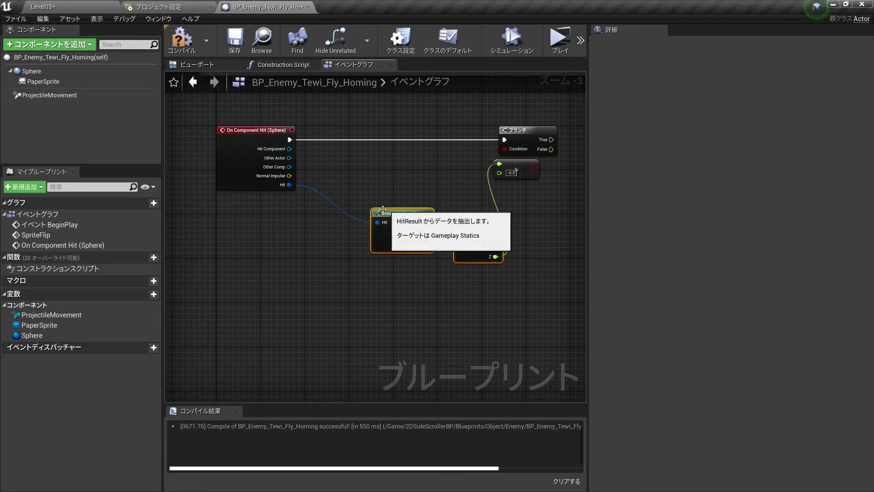
click(345, 174)
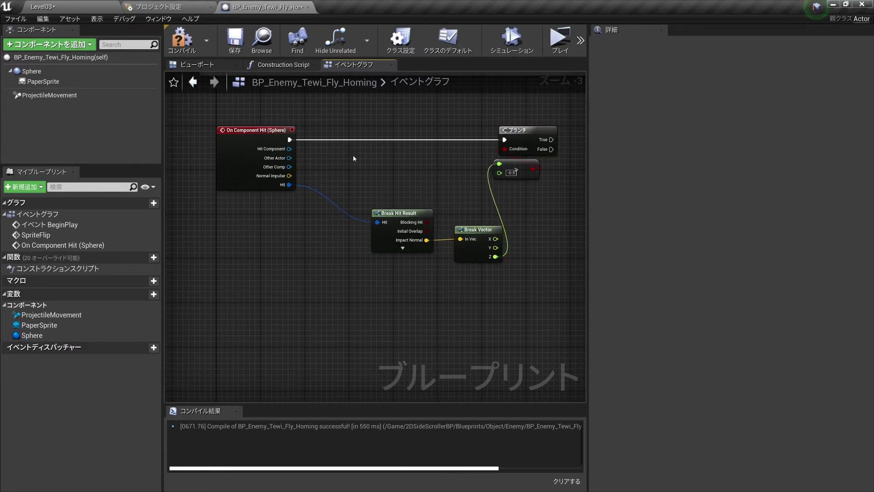
Insert a Branch after On Component Hit and add an Equal (Object) node from Other Actor.
click(339, 128)
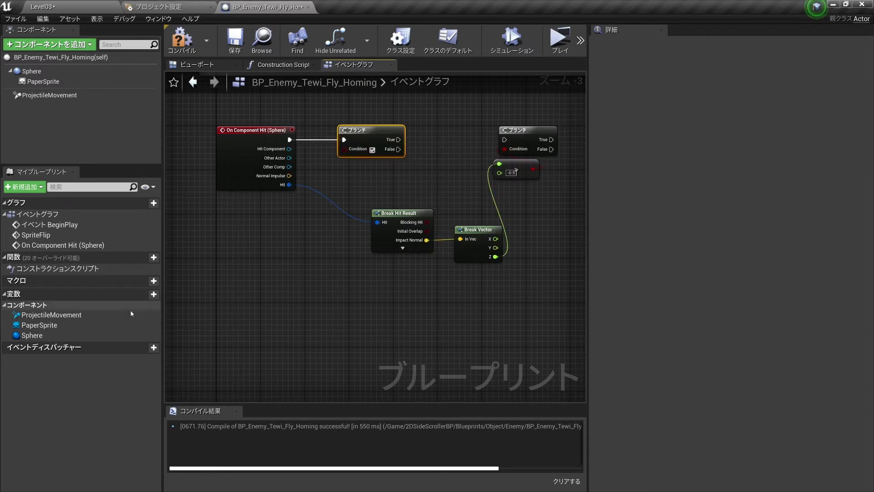
drag(289, 157, 346, 174)
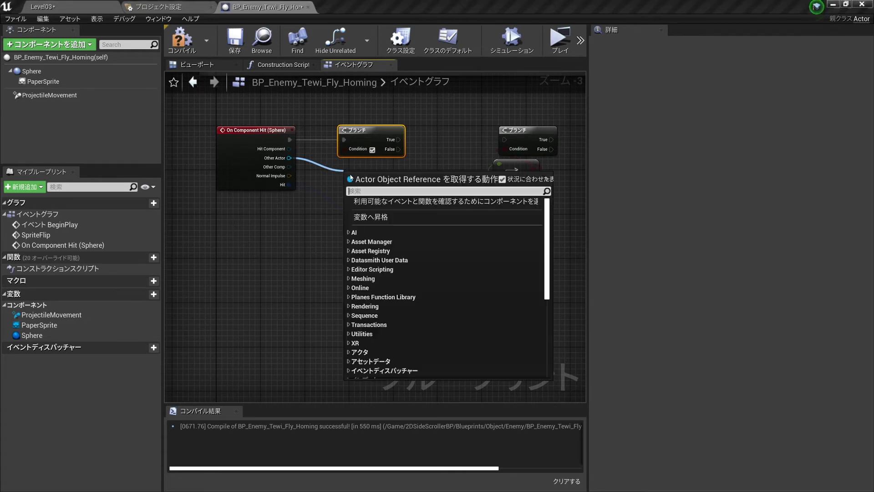
text(==)
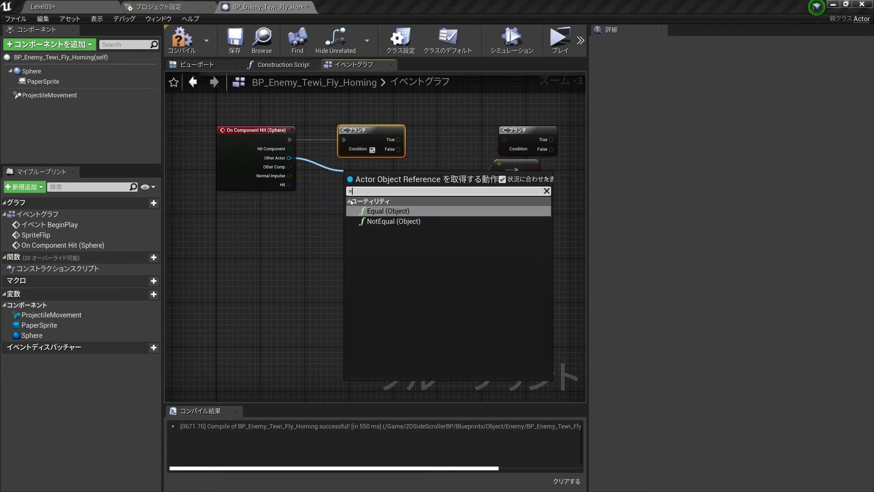
click(386, 210)
mouse_move(377, 172)
mouse_down()
mouse_move(371, 162)
mouse_move(306, 208)
mouse_up()
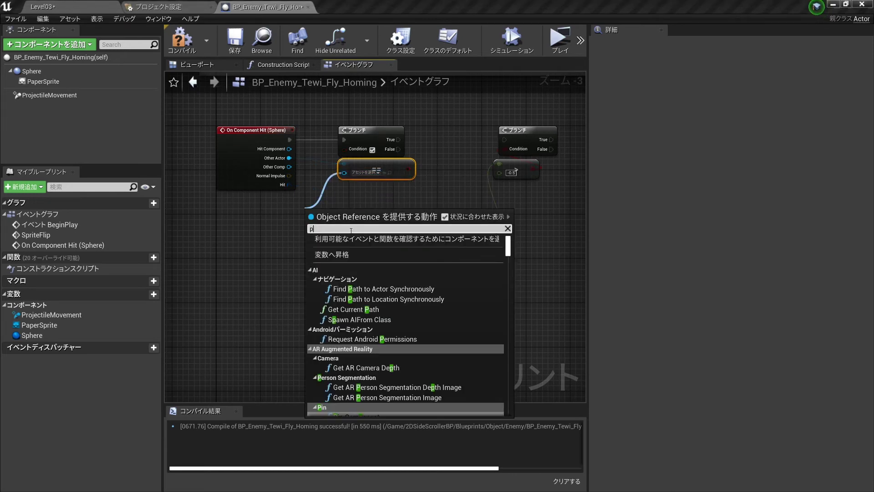
Compare Other Actor against Get Player Pawn and feed the result into the Branch condition.
text(player)
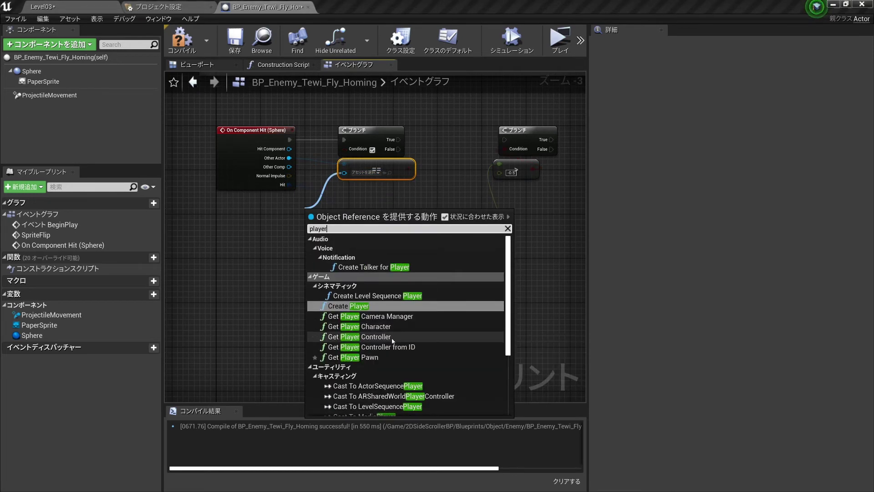
click(364, 357)
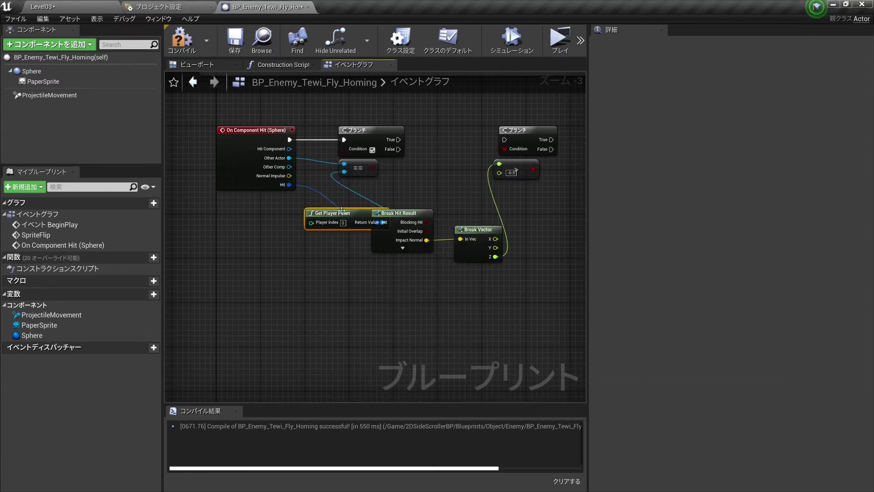
drag(342, 210, 253, 194)
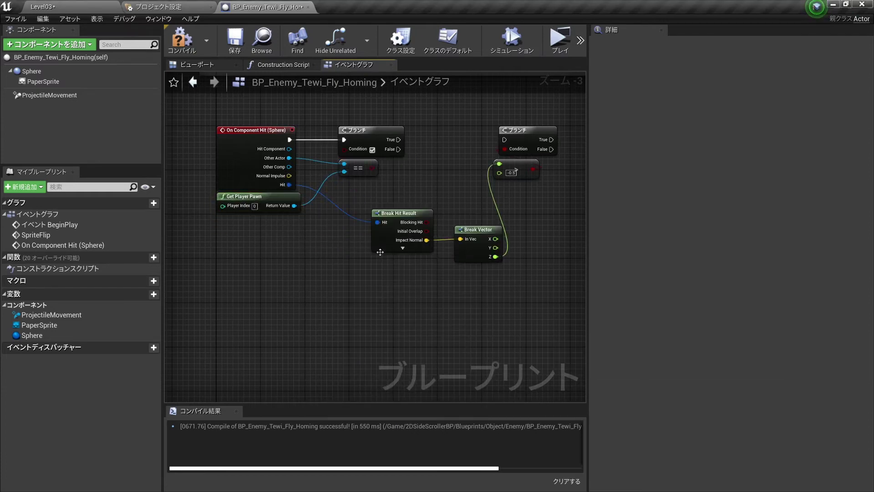
mouse_move(372, 168)
mouse_down()
mouse_move(345, 149)
mouse_move(357, 163)
mouse_up()
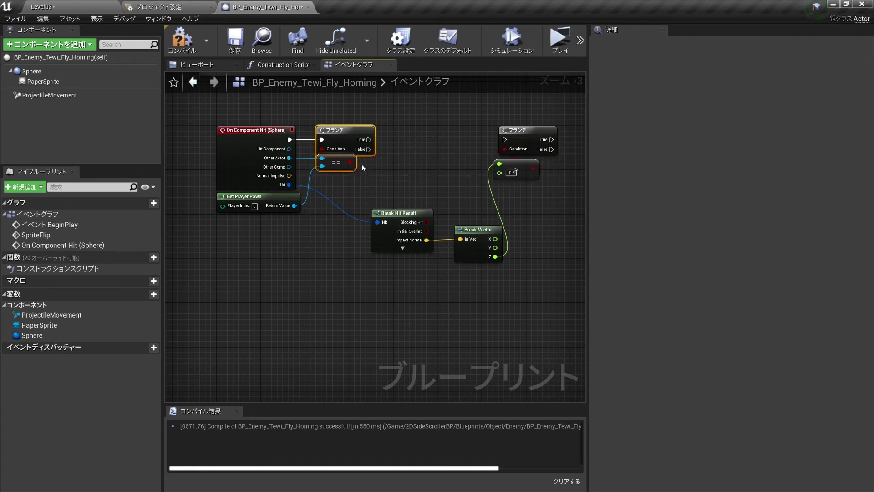
Connect the player-check Branch's True output to the Impact Normal Z Branch.
scroll(363, 170, up, 3)
scroll(451, 182, down, 3)
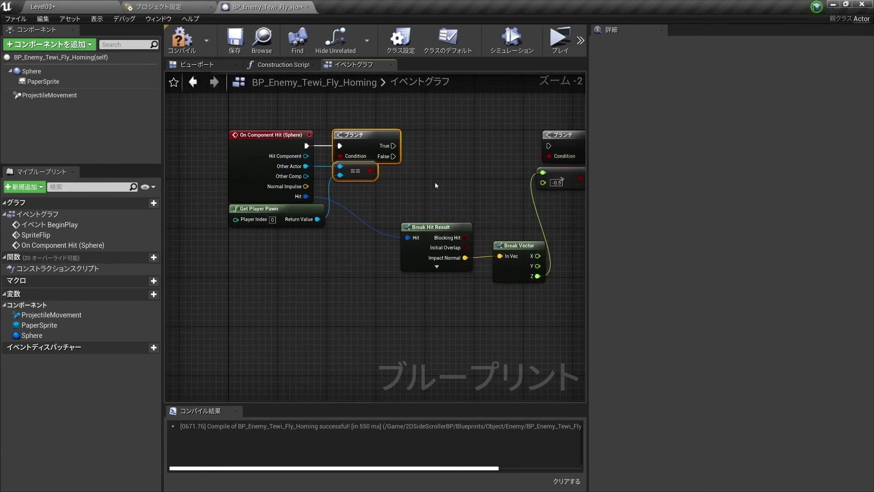
scroll(435, 182, up, 1)
drag(359, 141, 476, 137)
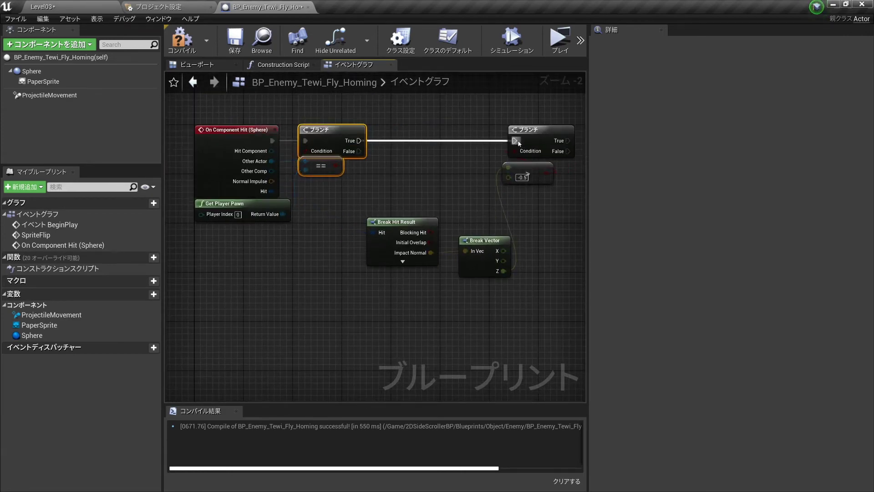
Group Break Hit Result, Break Vector, the multiply node and second Branch, then straighten them with Q.
scroll(471, 179, down, 1)
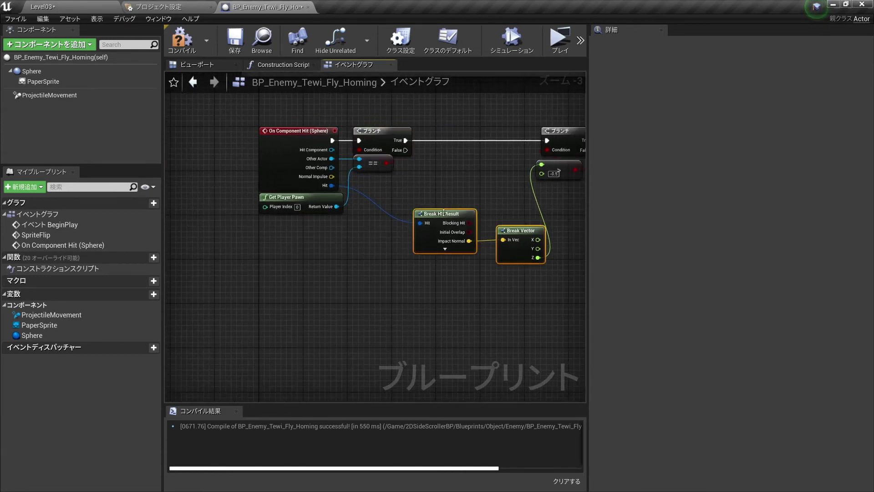
drag(443, 212, 382, 179)
right_drag(382, 180, 358, 205)
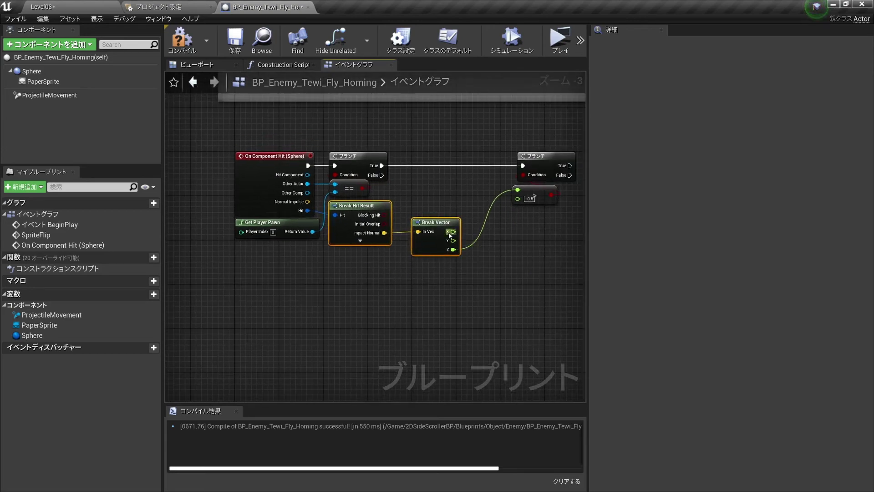
scroll(472, 193, down, 1)
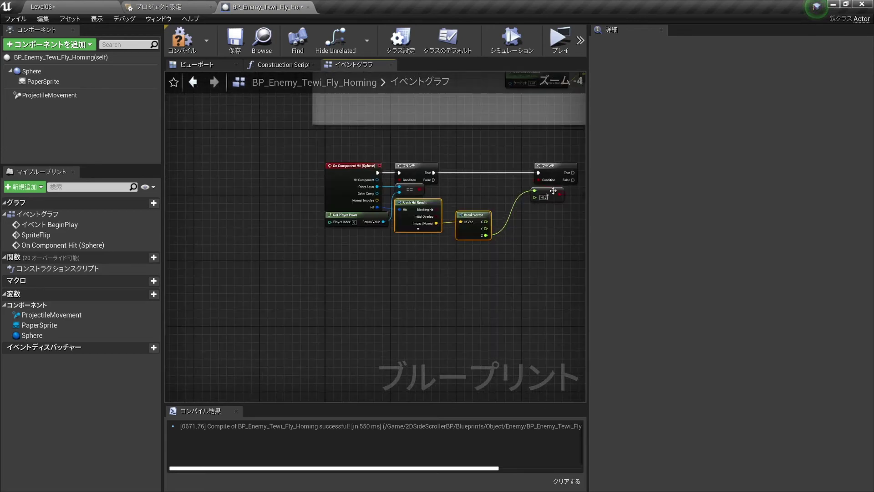
drag(553, 191, 416, 198)
scroll(428, 191, up, 3)
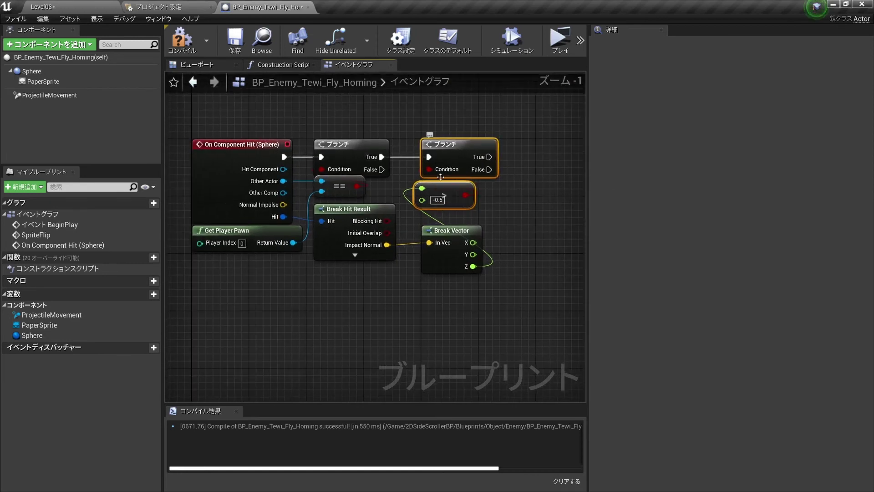
key(q)
drag(224, 141, 224, 138)
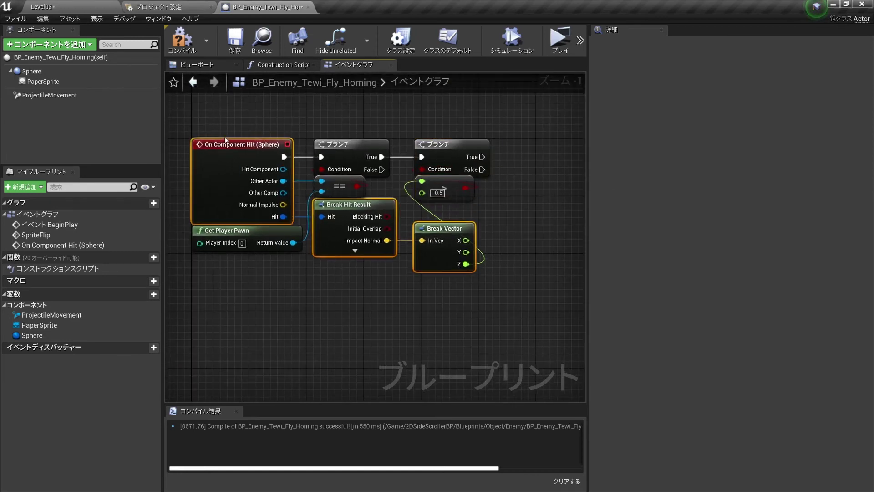
click(539, 217)
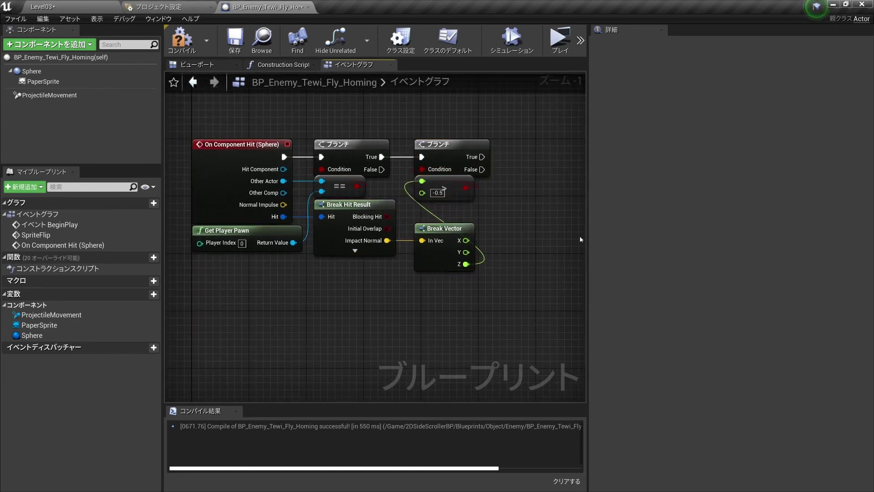
Pull a new execution wire from the Impact Normal Z Branch's True output.
scroll(520, 231, down, 1)
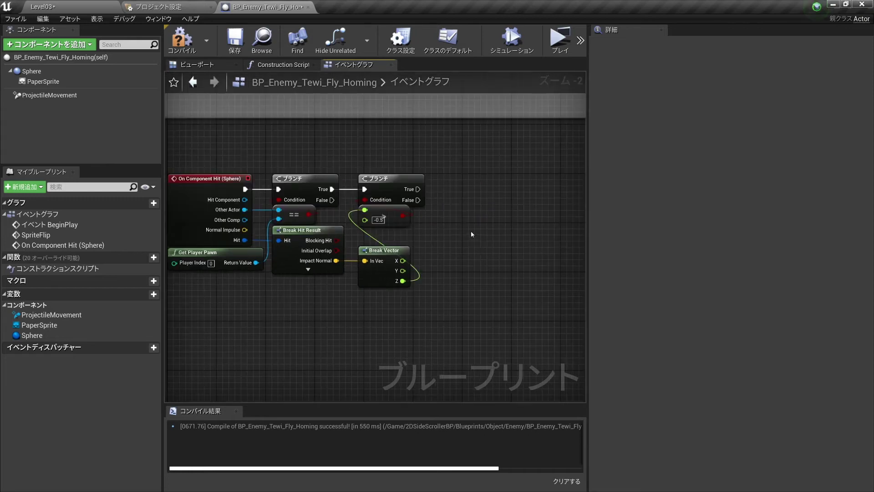
scroll(482, 217, up, 1)
scroll(401, 154, down, 2)
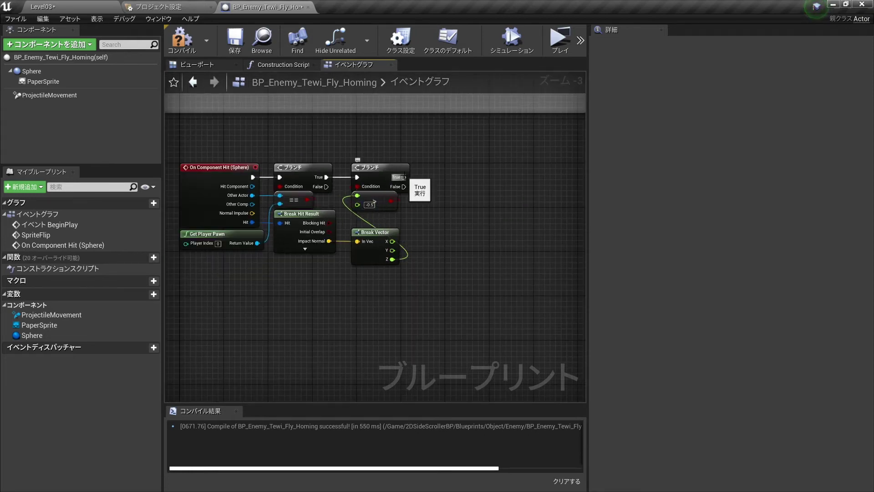
drag(403, 178, 445, 178)
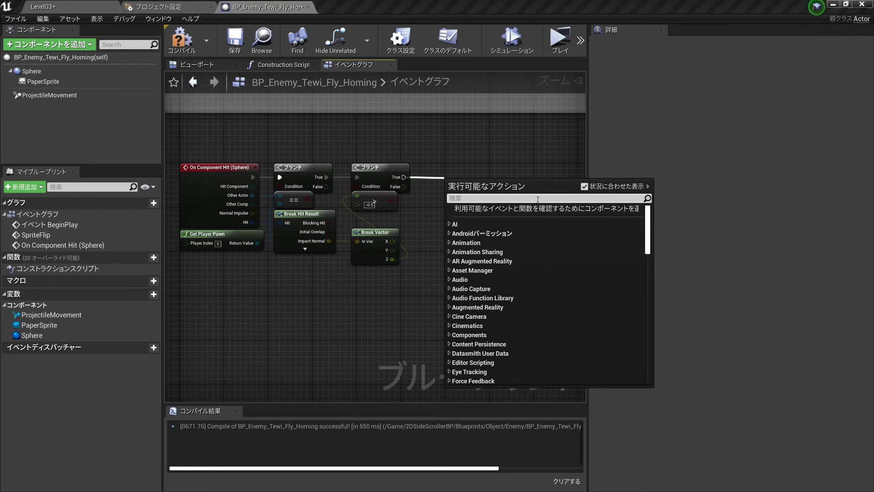
Add BPI Player Death on the Z Branch's True path and BPI Player Launch on False.
text(BPI)
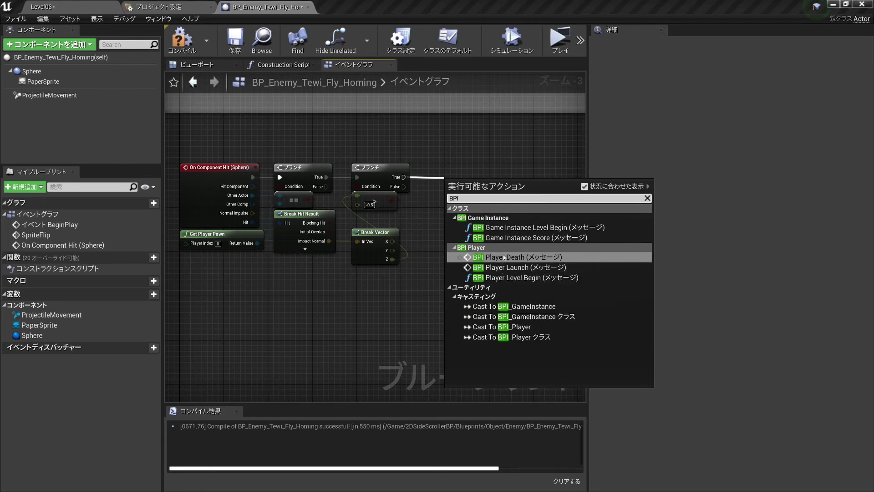
key(Return)
click(470, 234)
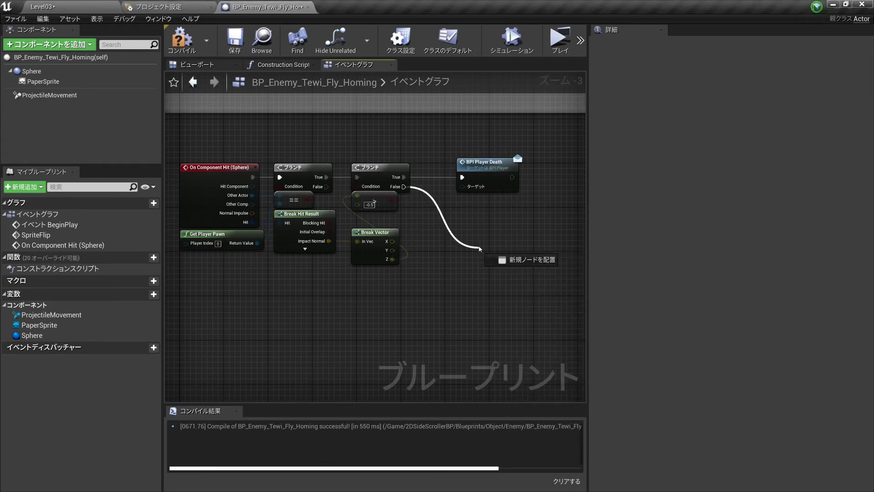
drag(480, 248, 498, 215)
text(BPI)
click(524, 326)
click(475, 280)
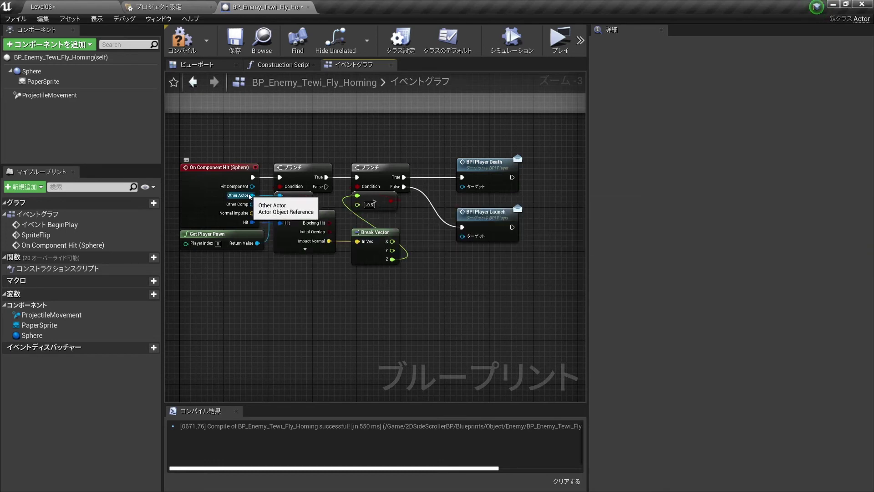
Route Other Actor through a reroute and wire a copied Get Player Pawn into BPI Player Death's target.
drag(250, 196, 470, 191)
double_click(442, 185)
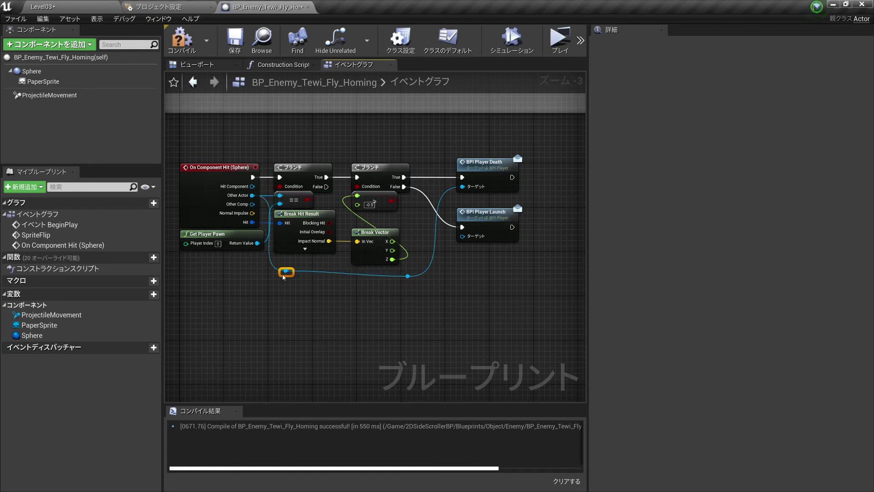
click(229, 239)
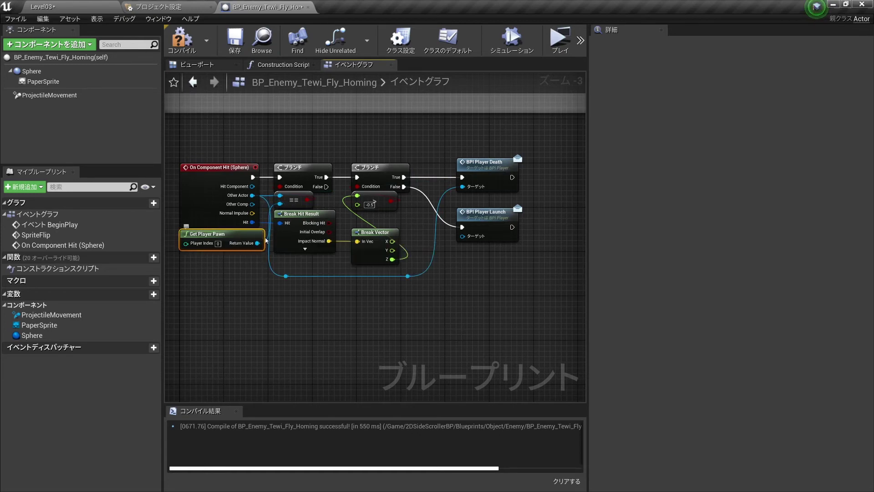
key(ctrl+c)
key(ctrl+v)
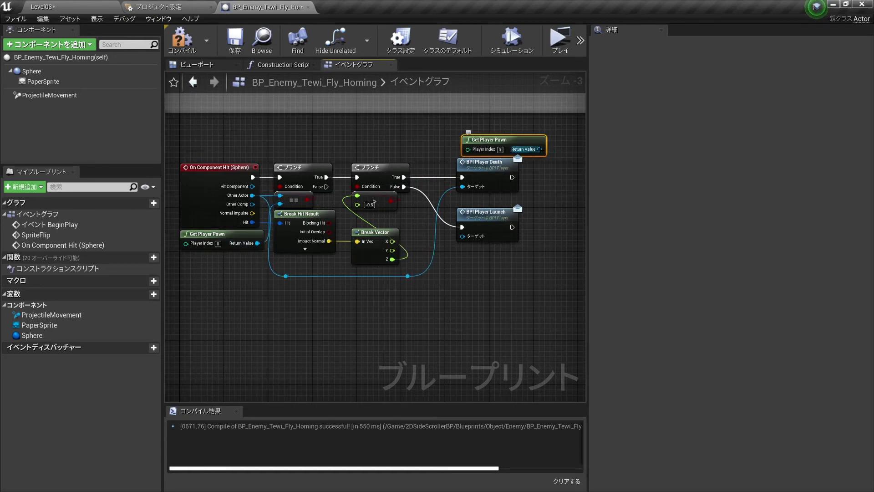
drag(540, 149, 462, 186)
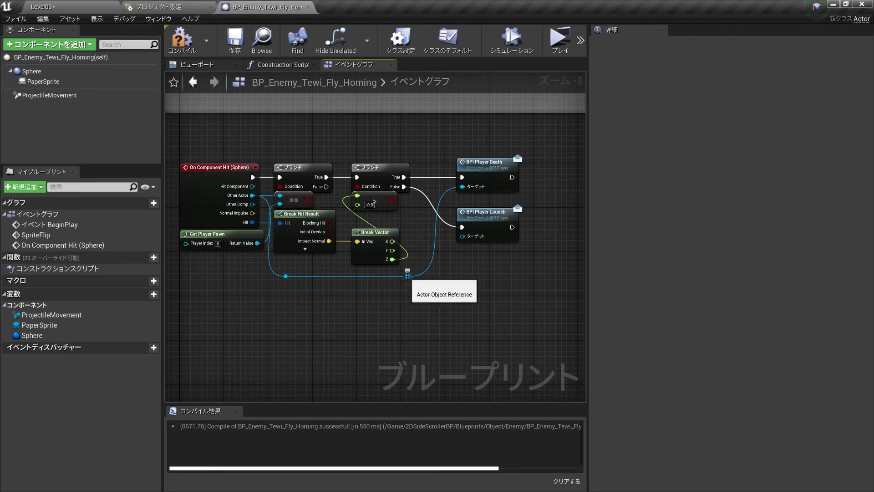
Move the BPI Player Death and BPI Player Launch nodes closer to the branches.
drag(518, 290, 484, 169)
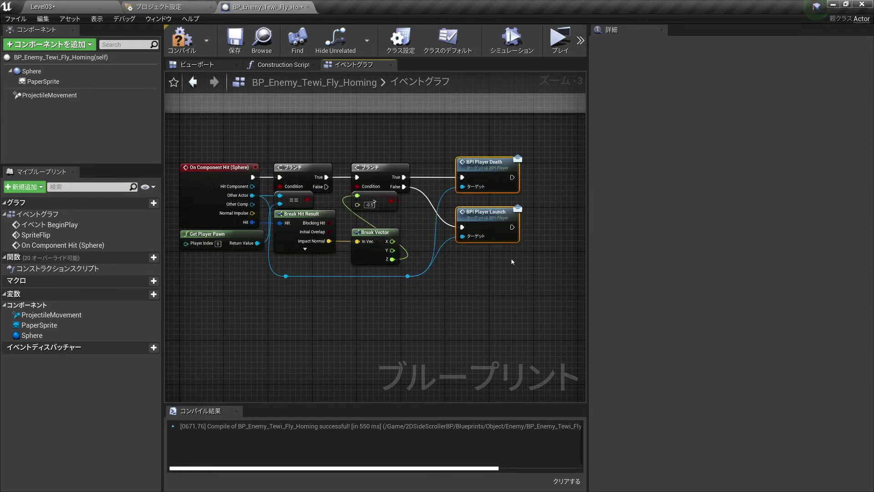
drag(505, 171, 478, 171)
right_drag(491, 257, 459, 280)
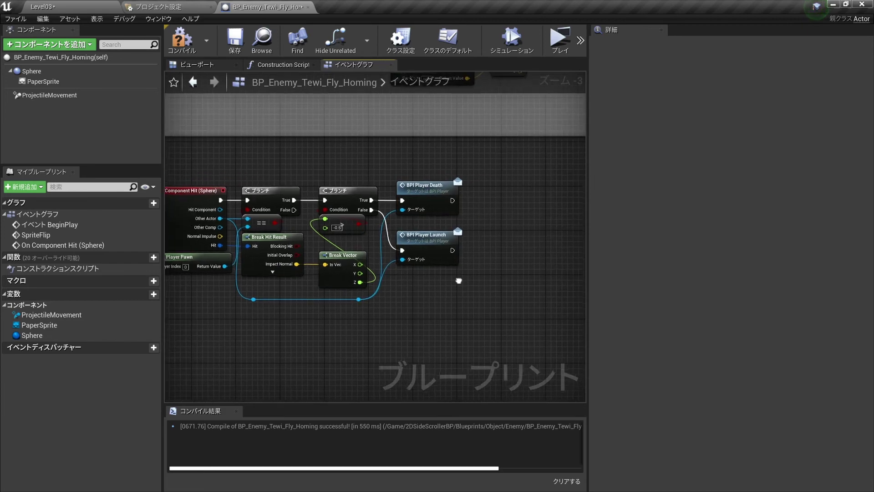
drag(452, 251, 501, 251)
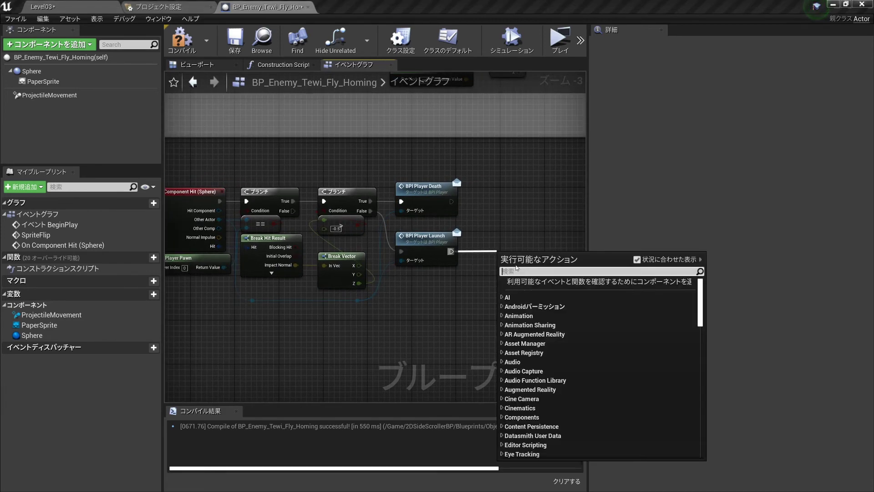
click(502, 224)
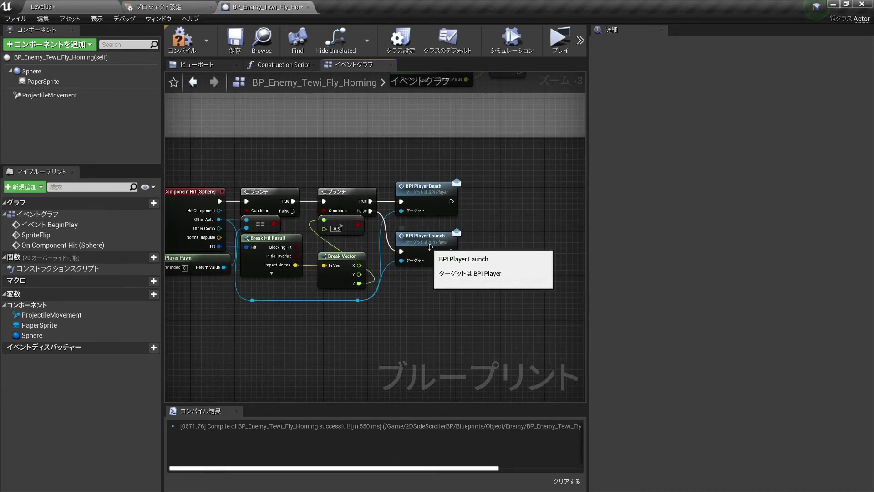
right_drag(434, 246, 510, 254)
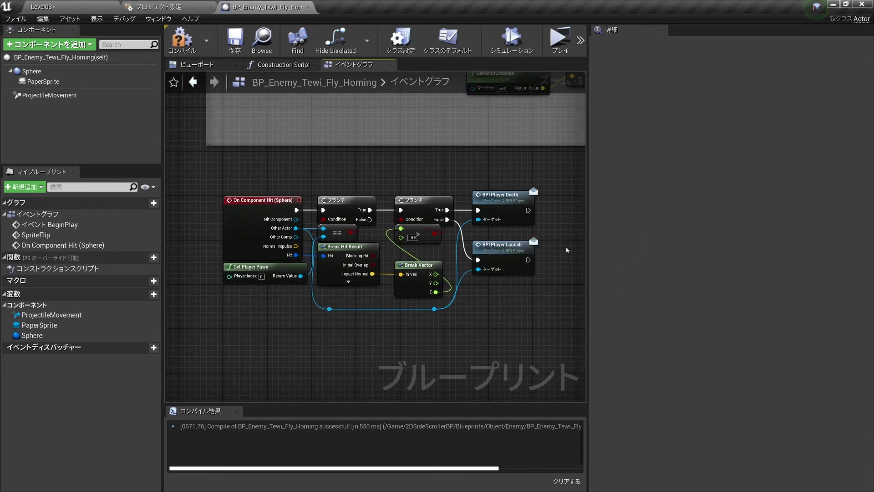
right_drag(501, 241, 490, 249)
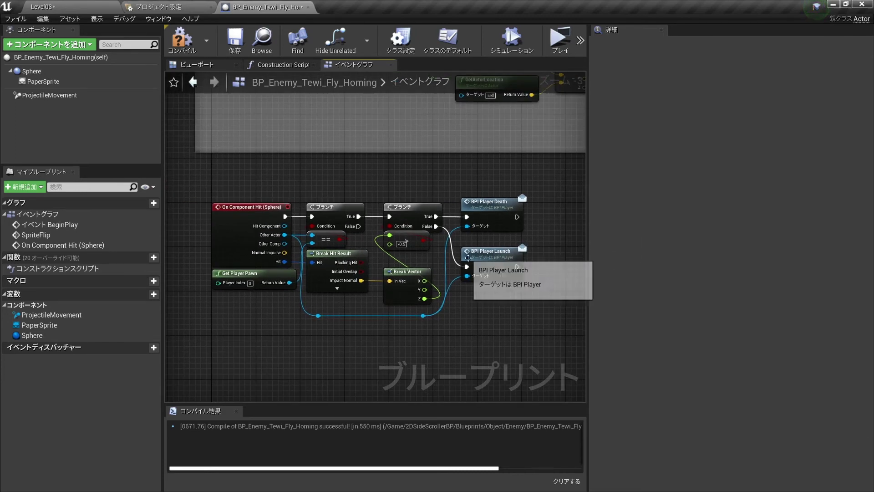
Feed the hit actor into BPI Player Launch's target, unlink Player Death's target, and compile.
drag(446, 265, 467, 275)
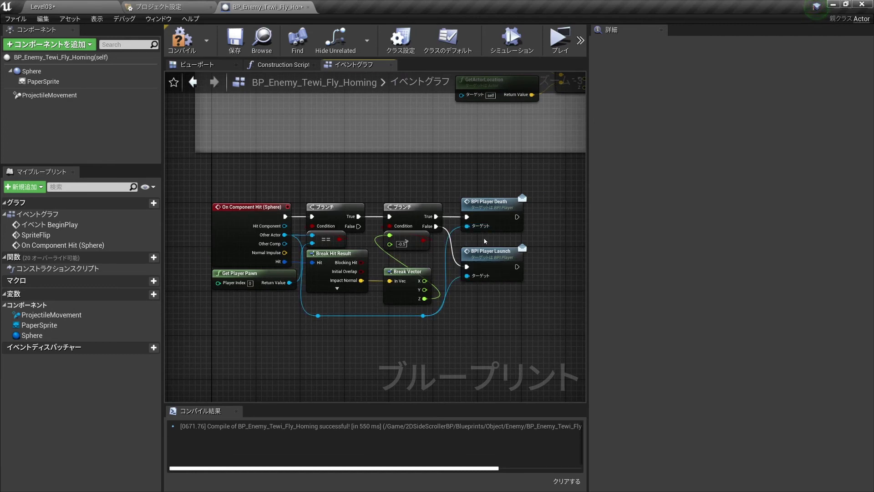
right_click(456, 233)
click(483, 246)
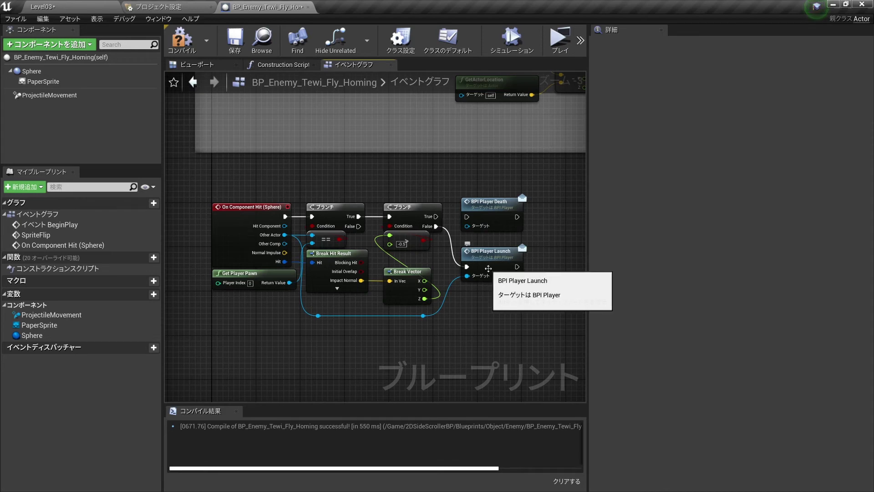
click(235, 42)
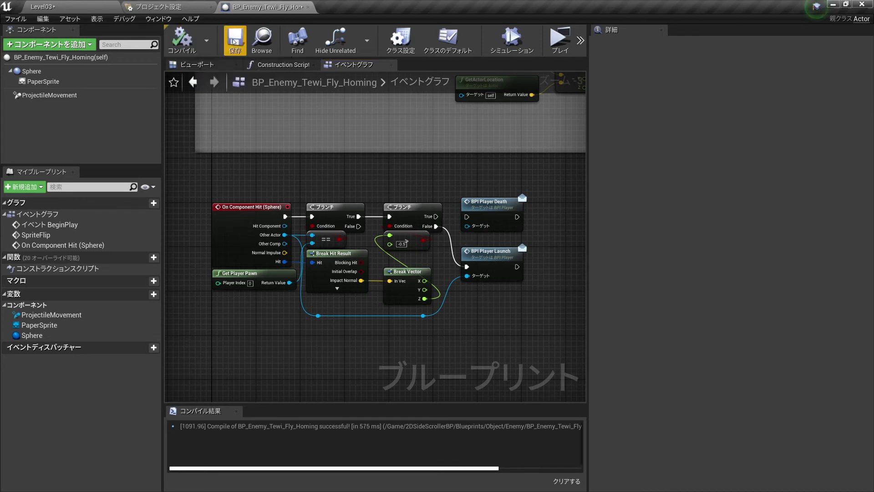
click(561, 46)
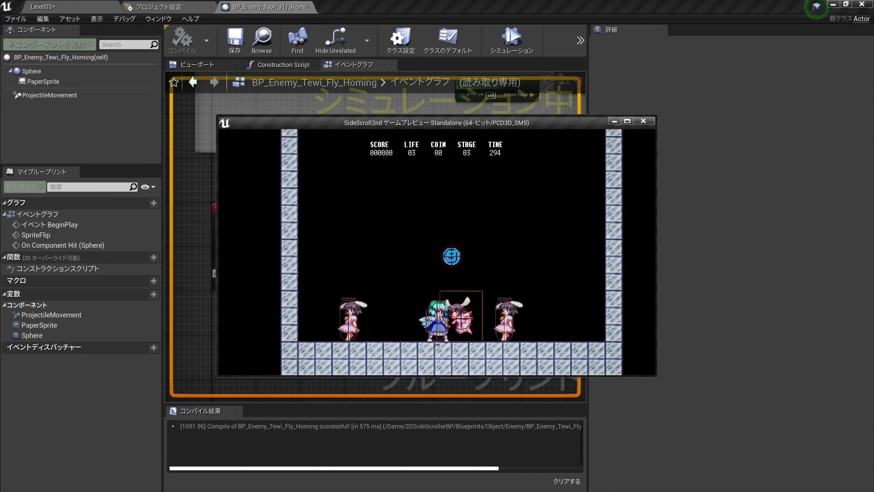
key(space)
key(Right)
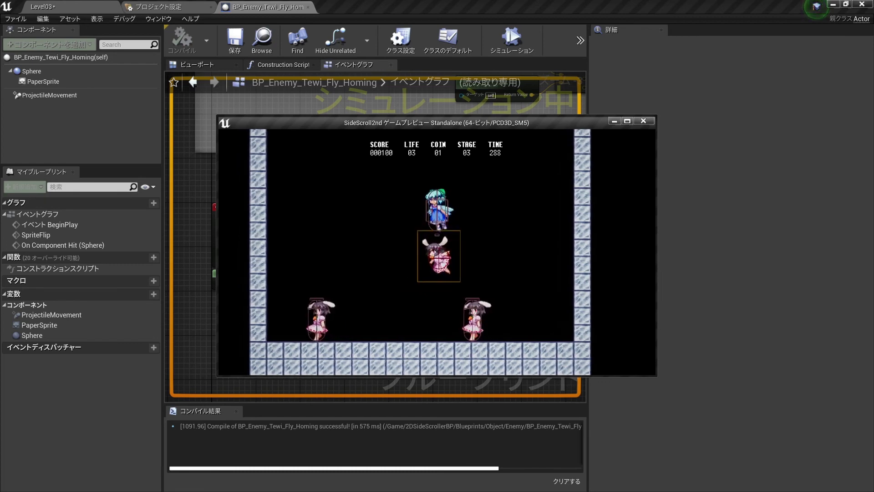
key(Escape)
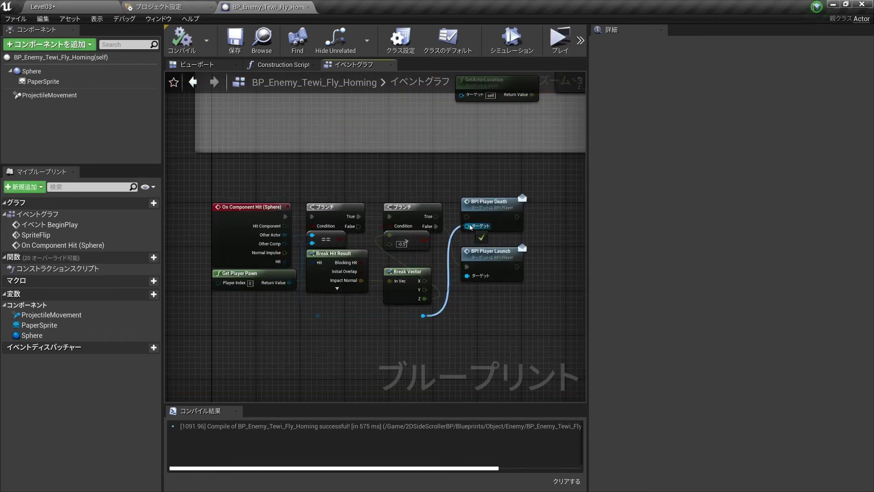
Link the Z Branch's True output to BPI Player Death, compile, and playtest until game over.
drag(436, 216, 477, 219)
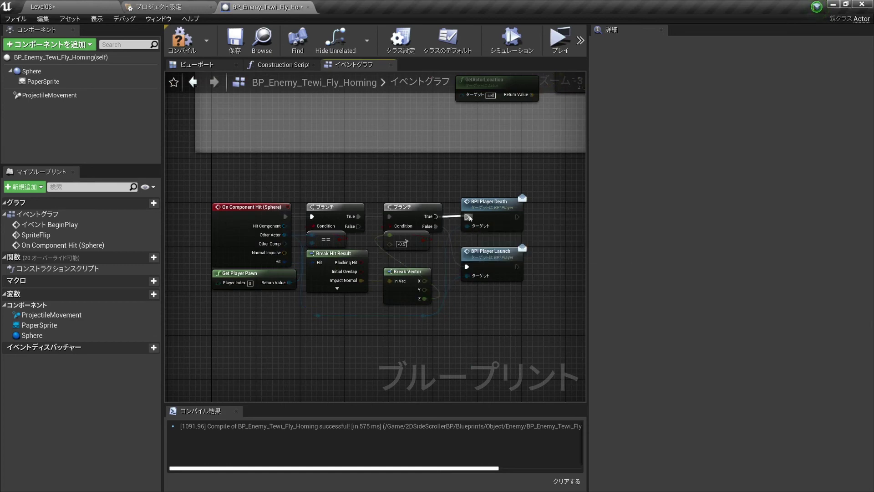
click(182, 39)
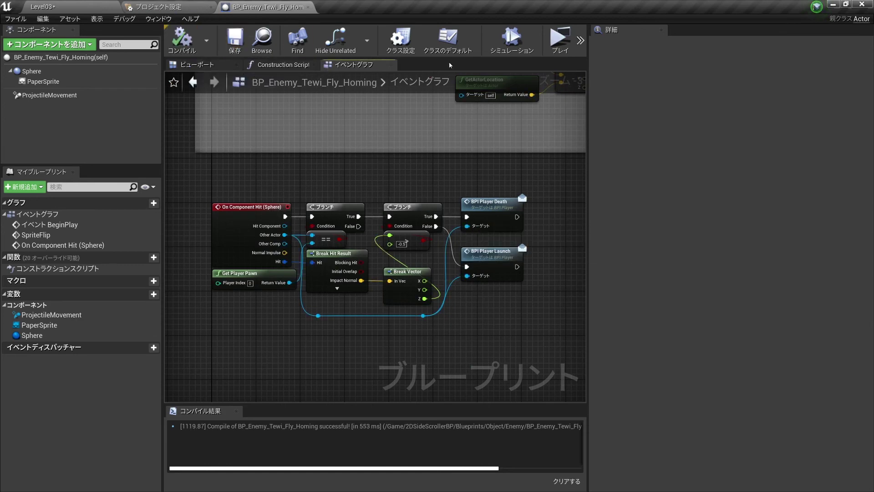
key(alt+p)
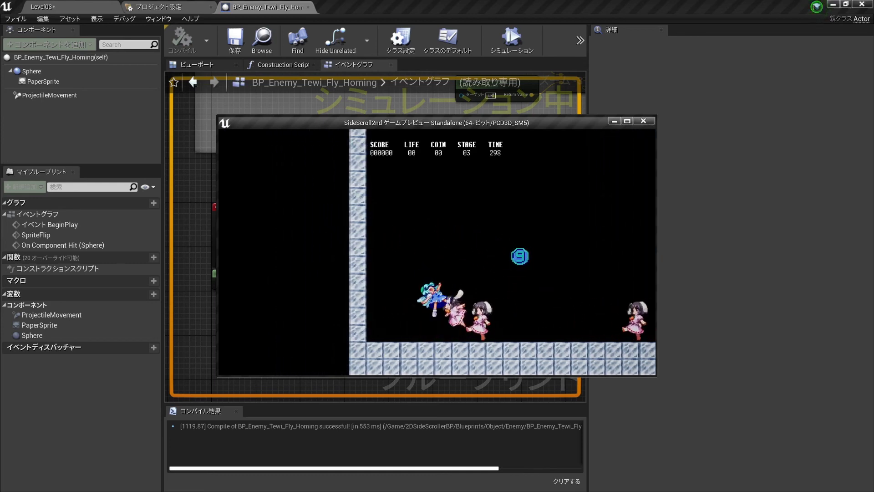
key(Escape)
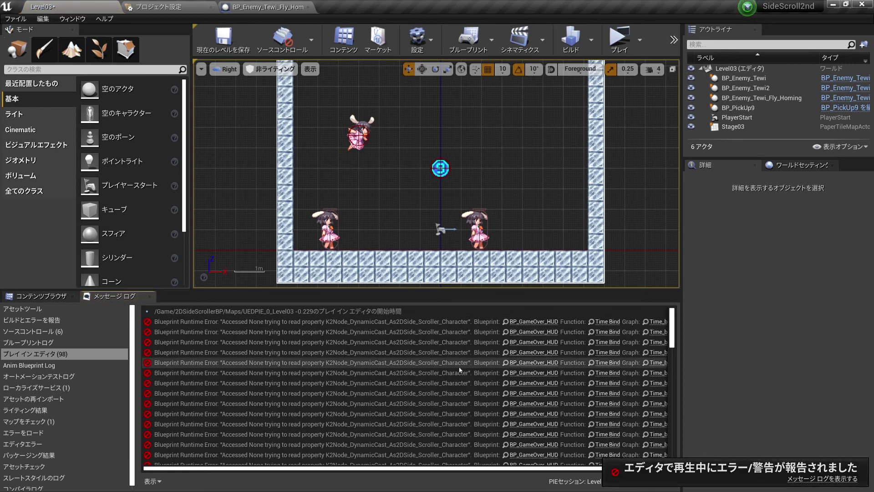
scroll(409, 332, down, 3)
scroll(428, 340, up, 3)
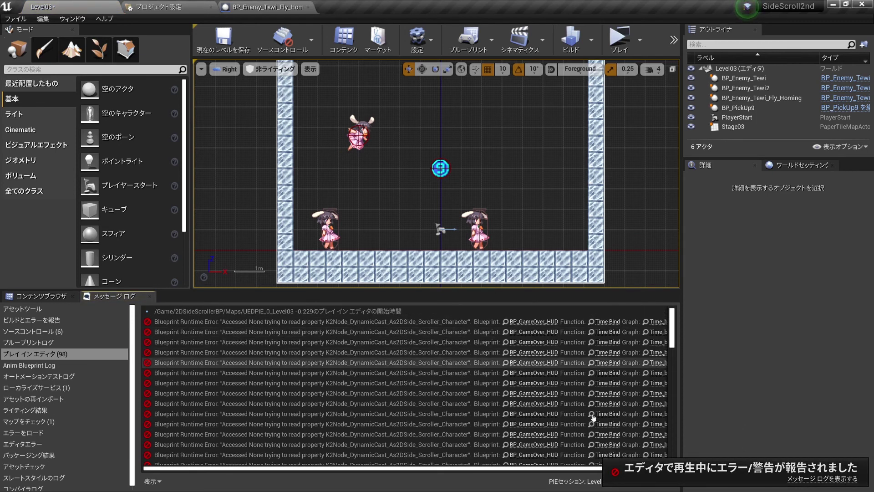
scroll(586, 361, down, 2)
scroll(588, 361, up, 2)
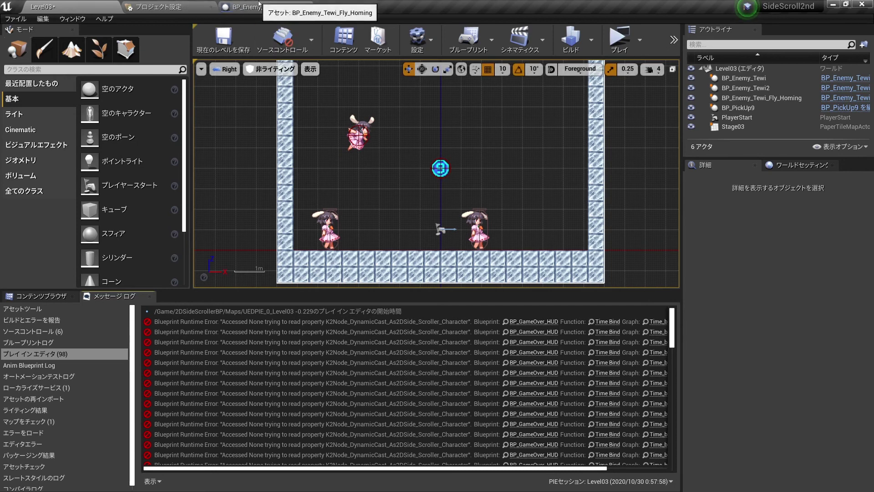
Playtest Level03, moving and jumping to stomp enemies and collect coins, then end the session.
key(alt+p)
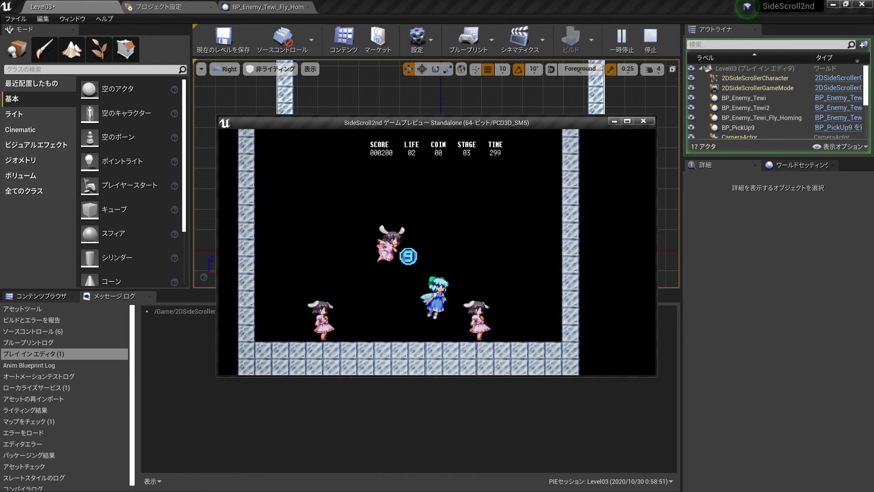
key(space)
key(d)
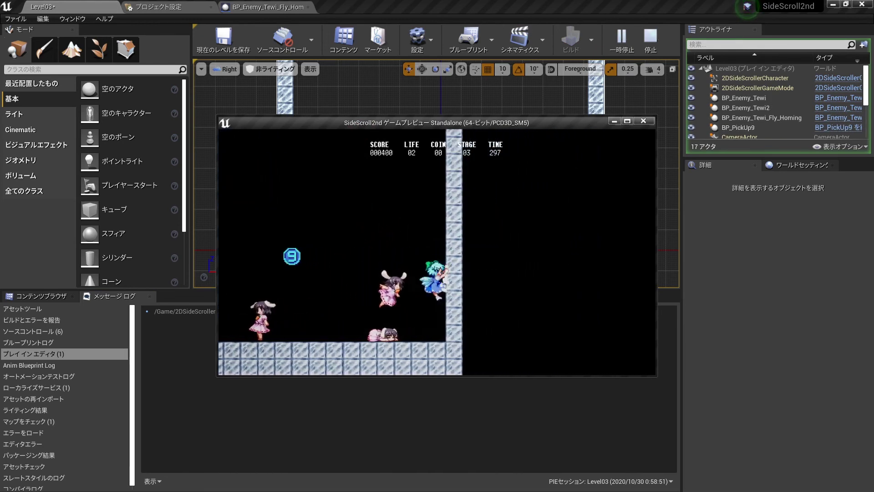
key(a)
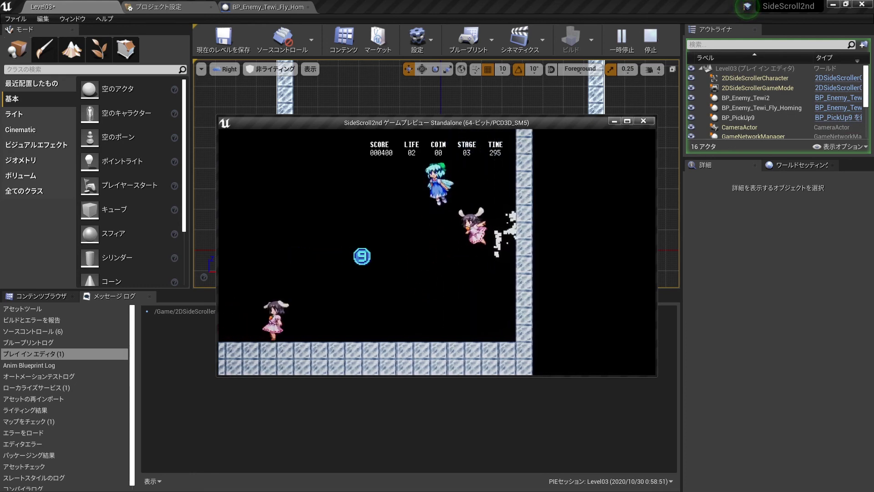
key(a)
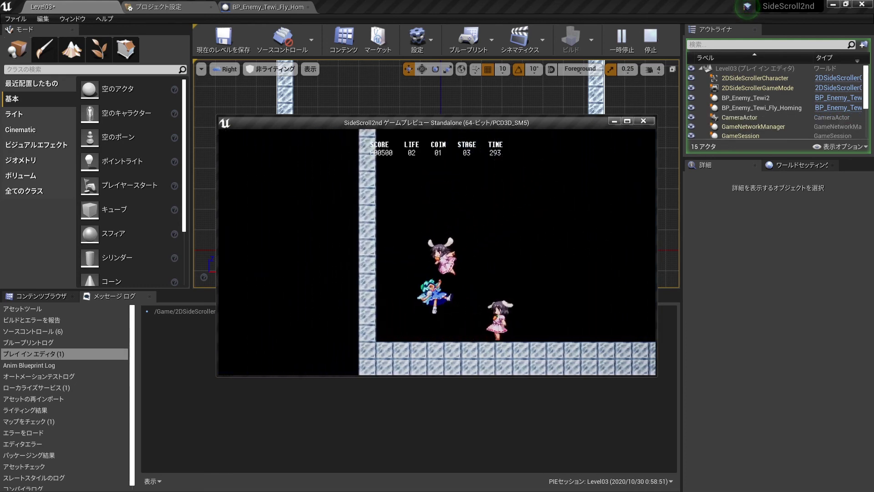
key(space)
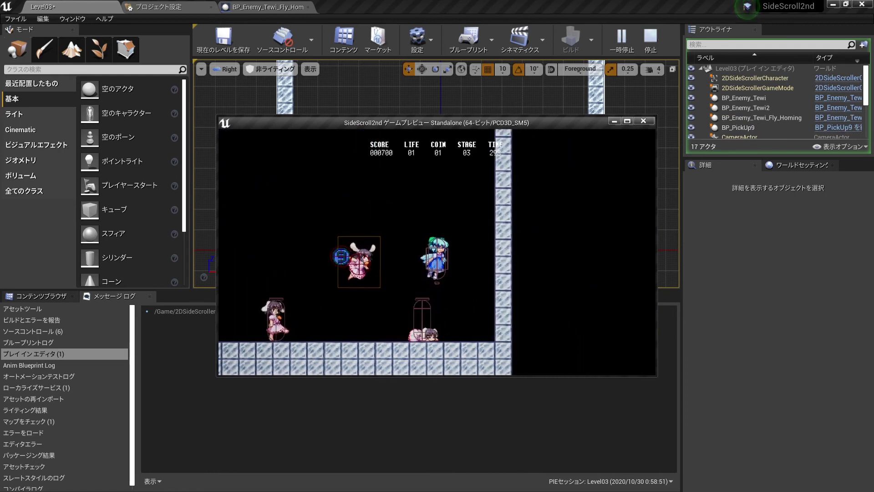
key(d)
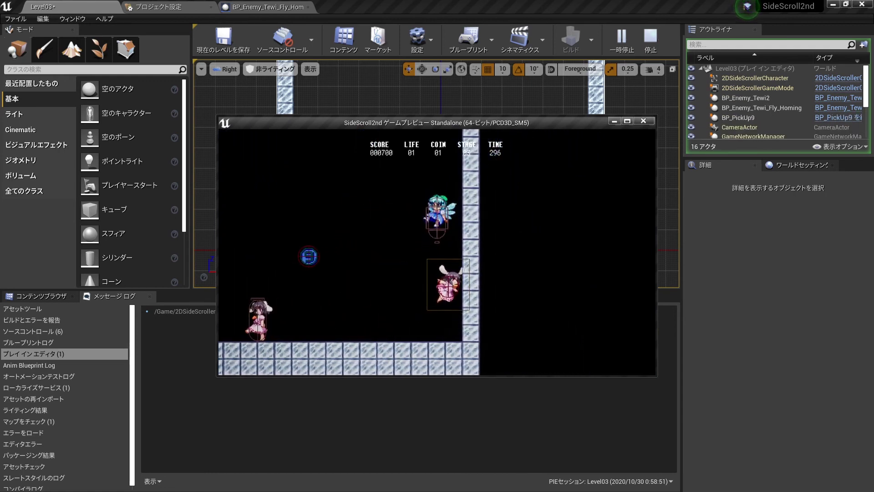
key(a)
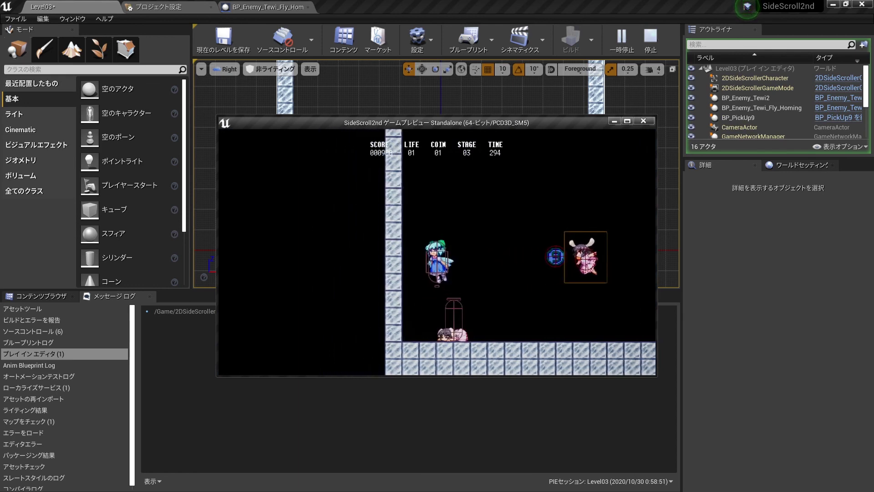
key(d)
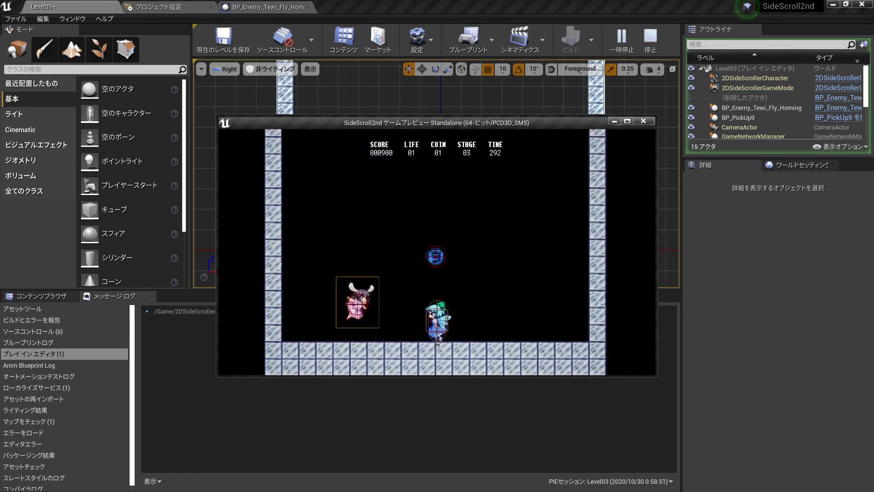
key(a)
key(space)
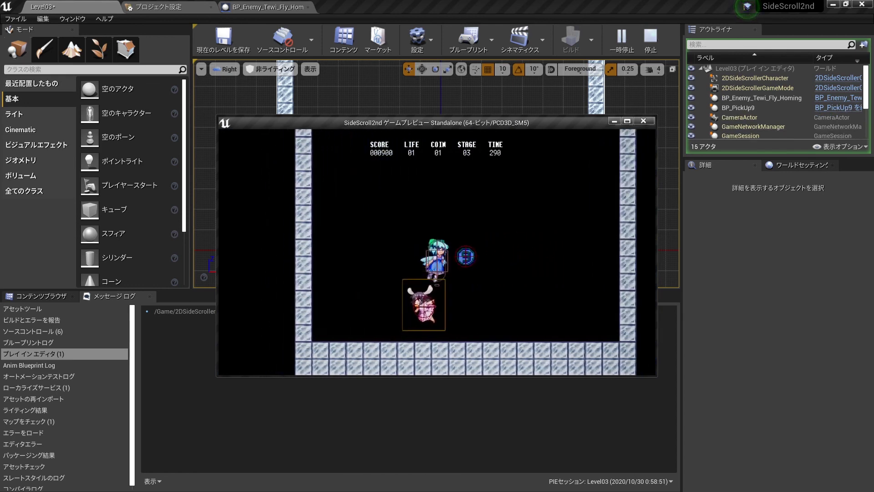
key(d)
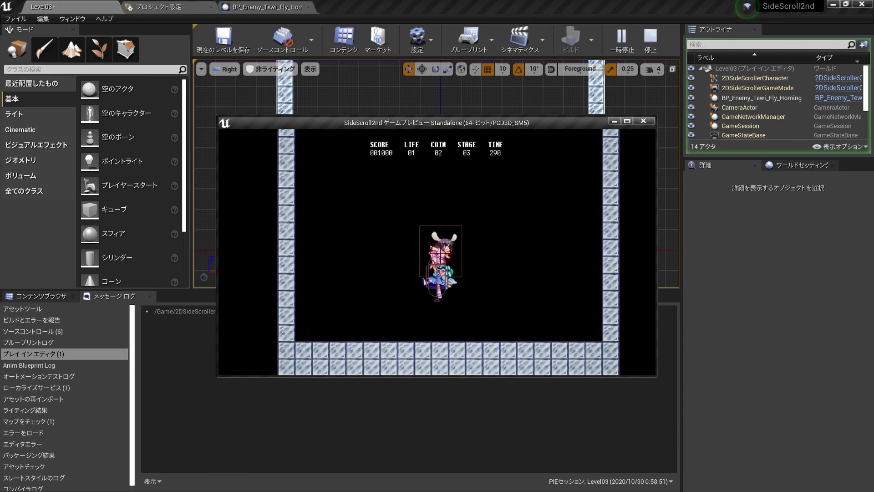
key(Escape)
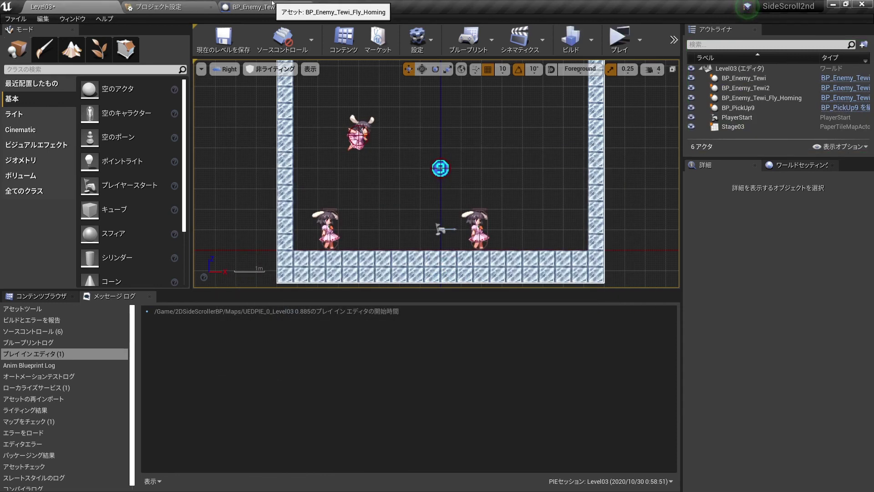
Return to BP_Enemy_Tewi_Fly_Homing's graph and try a wire from BPI Player Launch, then cancel it.
click(272, 5)
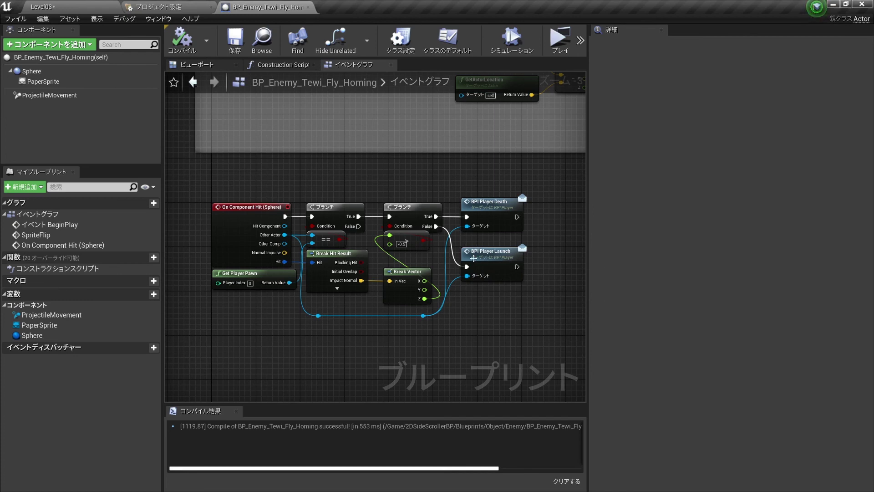
mouse_move(540, 290)
right_down()
mouse_move(438, 288)
mouse_move(454, 284)
right_up()
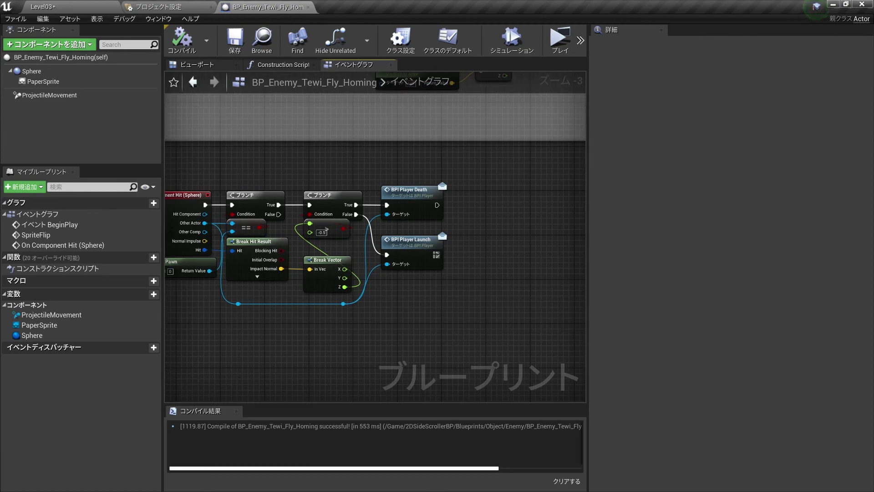
drag(436, 255, 506, 252)
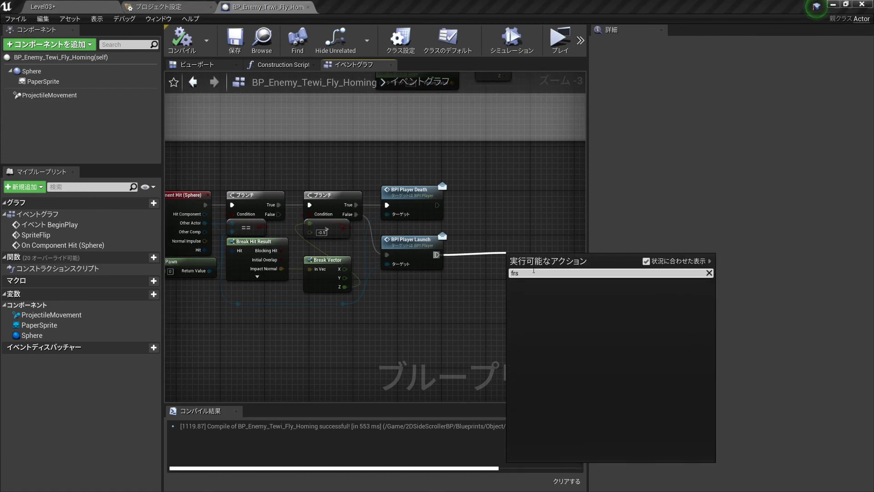
click(492, 248)
scroll(449, 243, down, 3)
scroll(449, 243, up, 2)
double_click(479, 216)
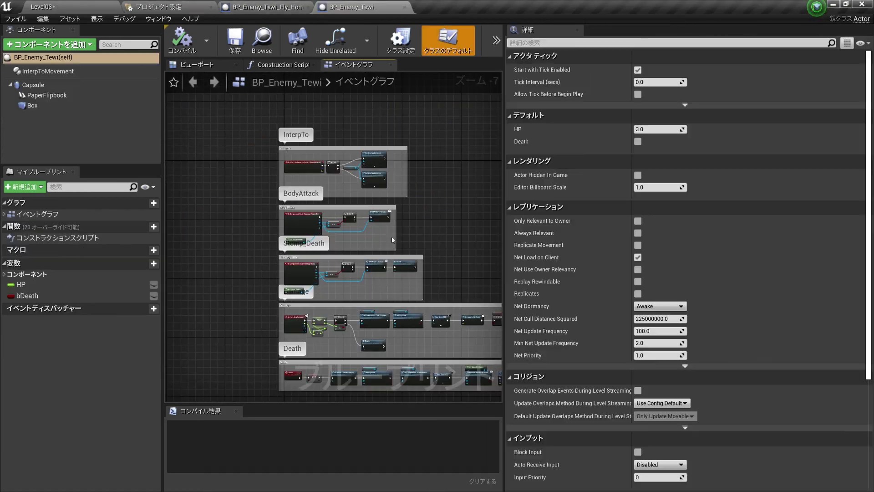
scroll(440, 288, down, 2)
right_click(453, 246)
key(Escape)
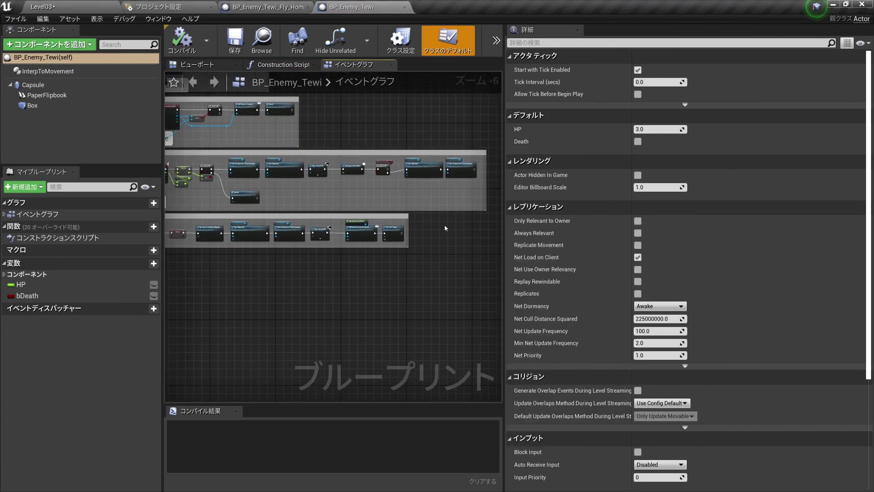
scroll(444, 225, down, 1)
right_drag(208, 163, 238, 162)
scroll(241, 166, up, 6)
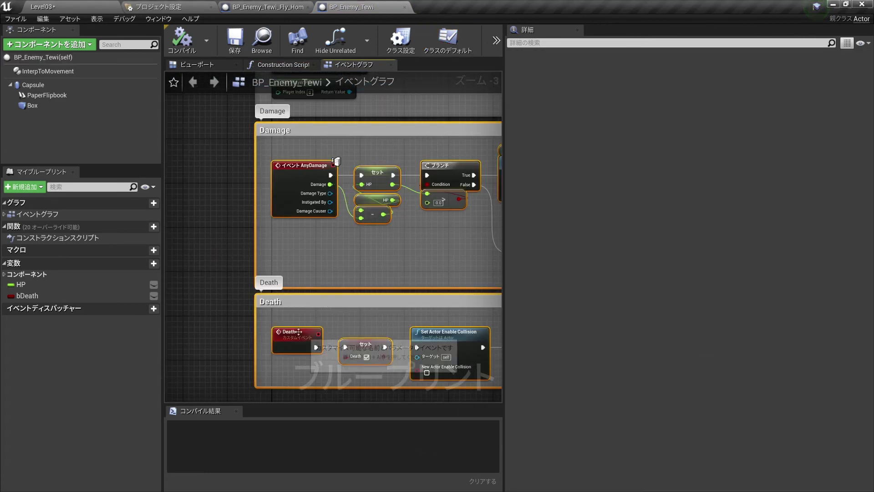
scroll(328, 300, down, 2)
scroll(363, 270, down, 2)
right_drag(363, 270, 304, 270)
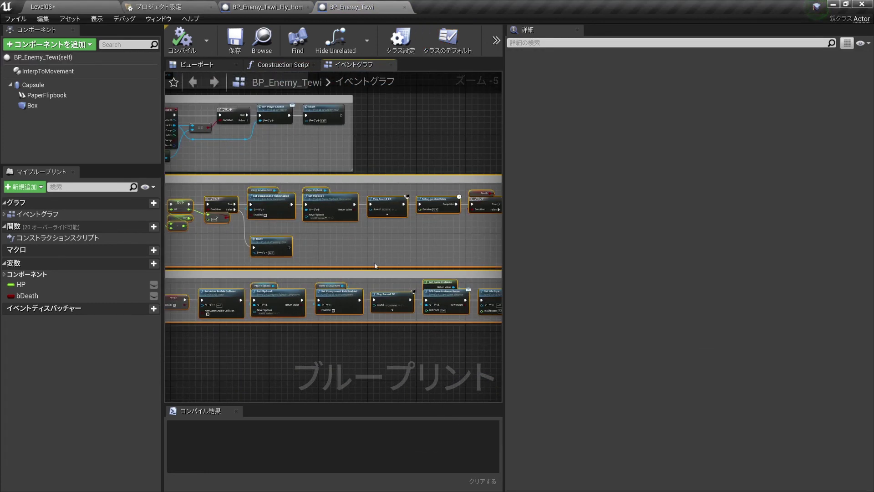
scroll(474, 269, down, 1)
right_drag(474, 268, 428, 268)
scroll(428, 268, down, 1)
scroll(358, 224, up, 1)
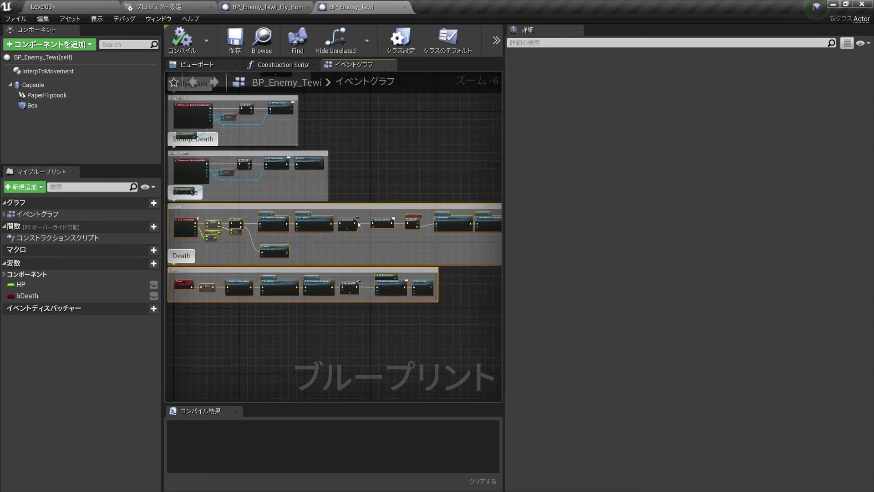
Switch back to the BP_Enemy_Tewi_Fly_Homing blueprint editor tab.
click(284, 8)
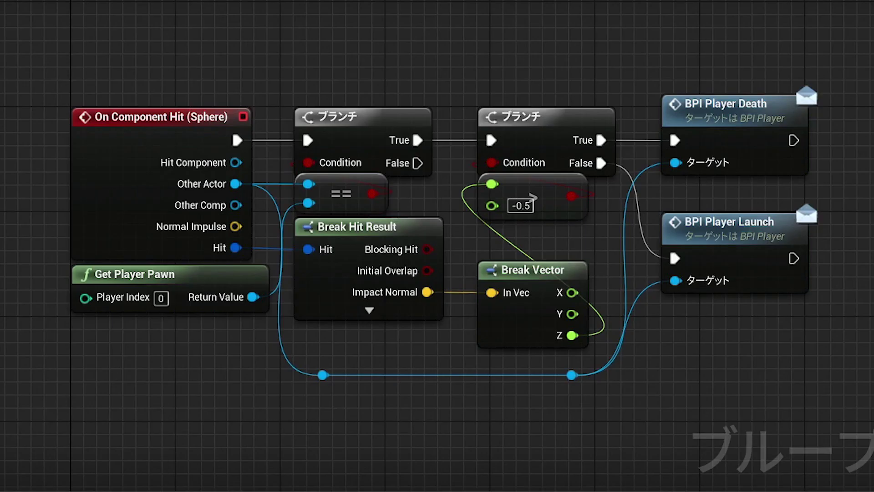